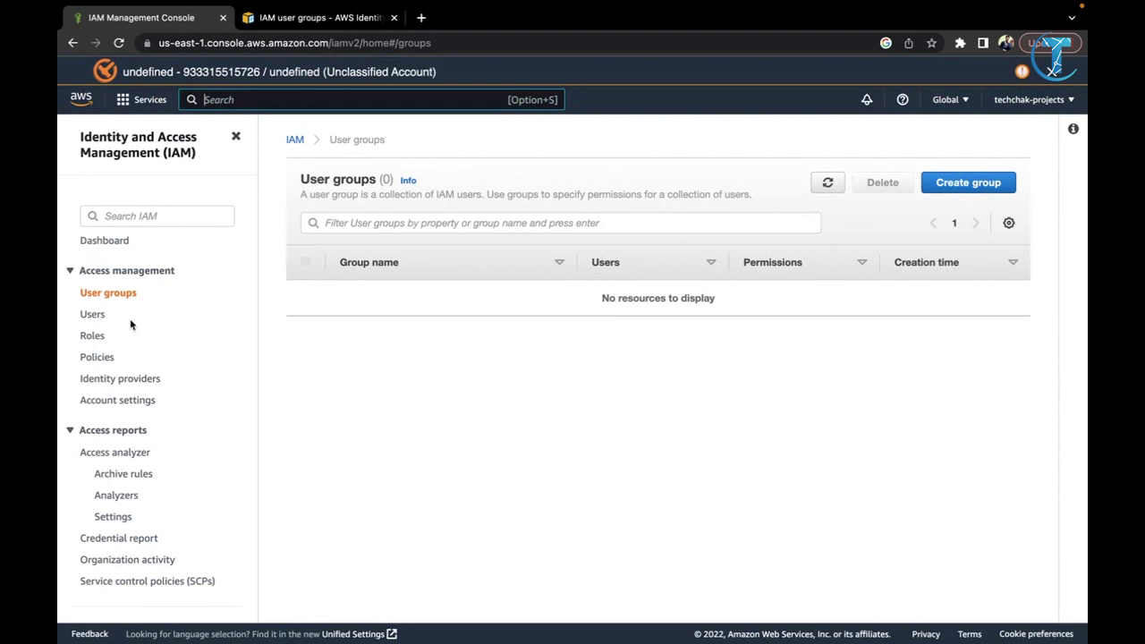
Open the IAM dashboard and look at the signed-in account's menu.
{"action": "left_click", "coordinate": [145, 150]}
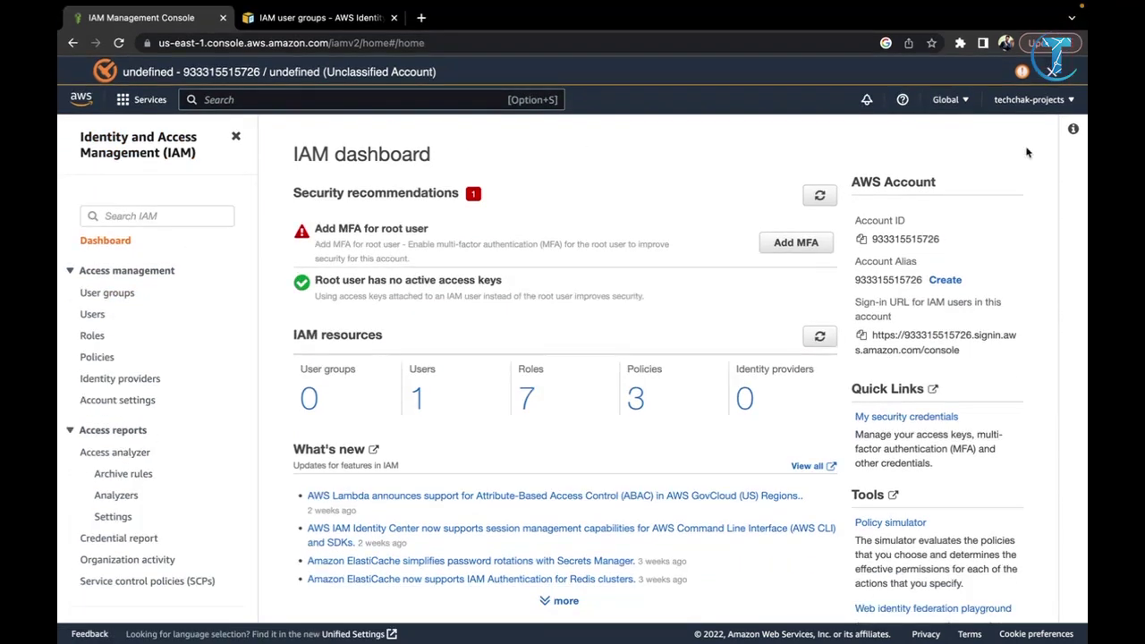
{"action": "left_click", "coordinate": [1031, 108]}
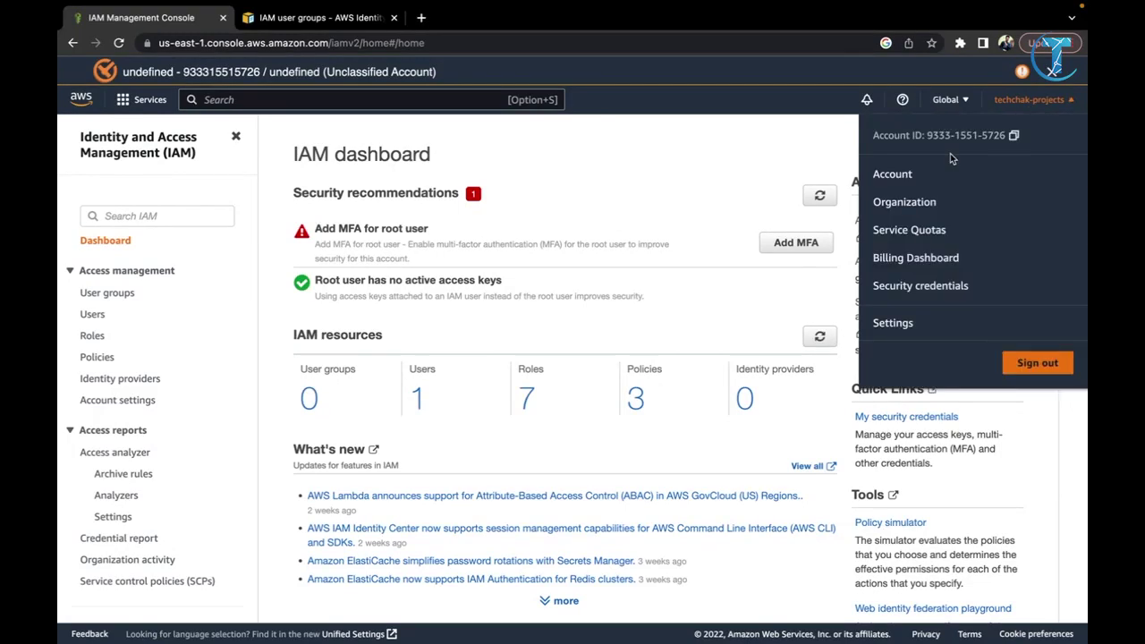
{"action": "left_click", "coordinate": [767, 175]}
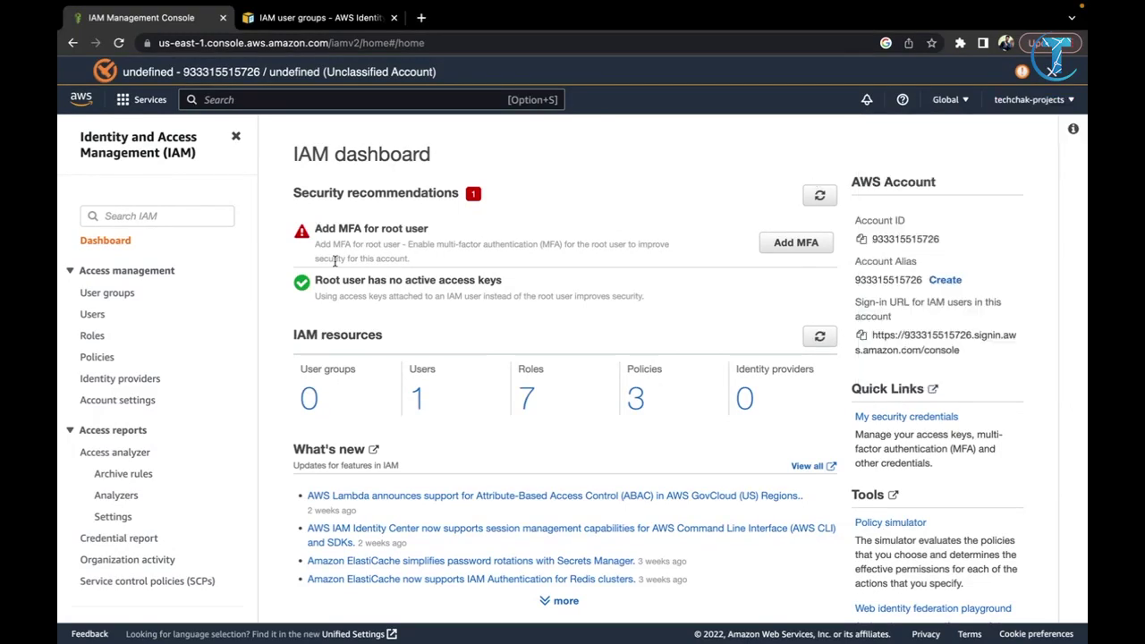
Start adding a new IAM user from the users list and enter the person's first name as the user name.
{"action": "left_click", "coordinate": [93, 315]}
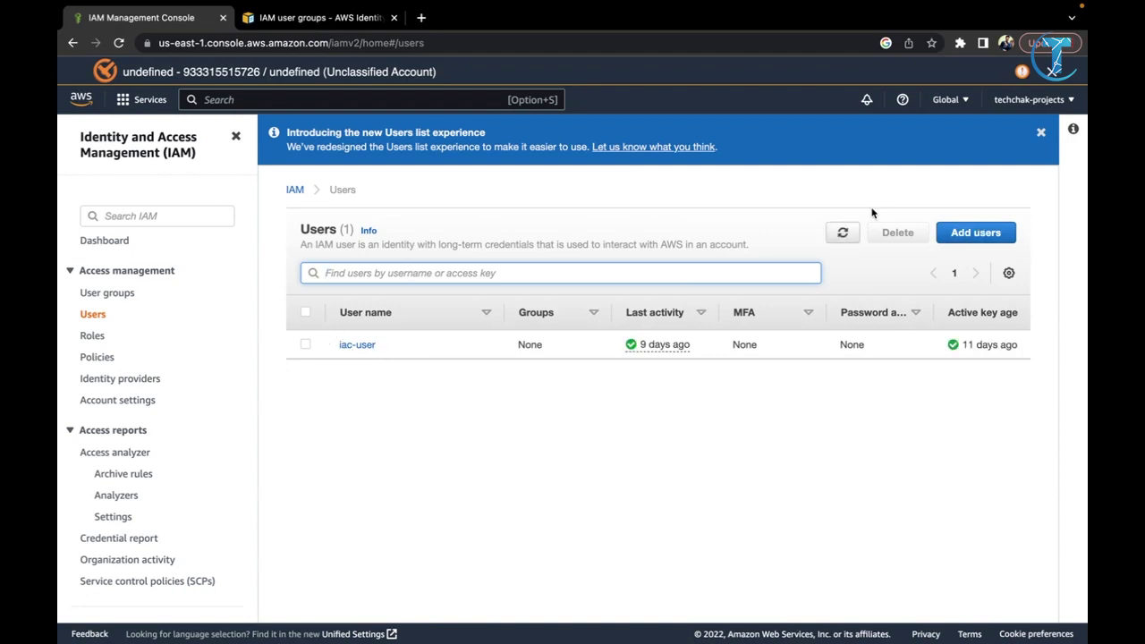
{"action": "left_click", "coordinate": [975, 232]}
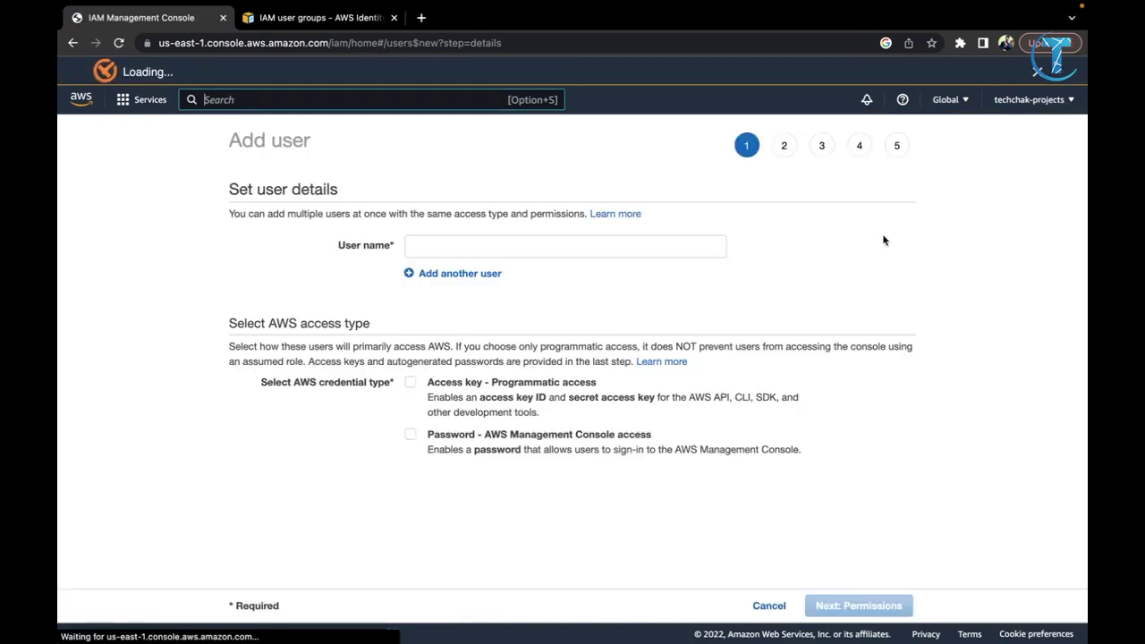
{"action": "left_click", "coordinate": [530, 247]}
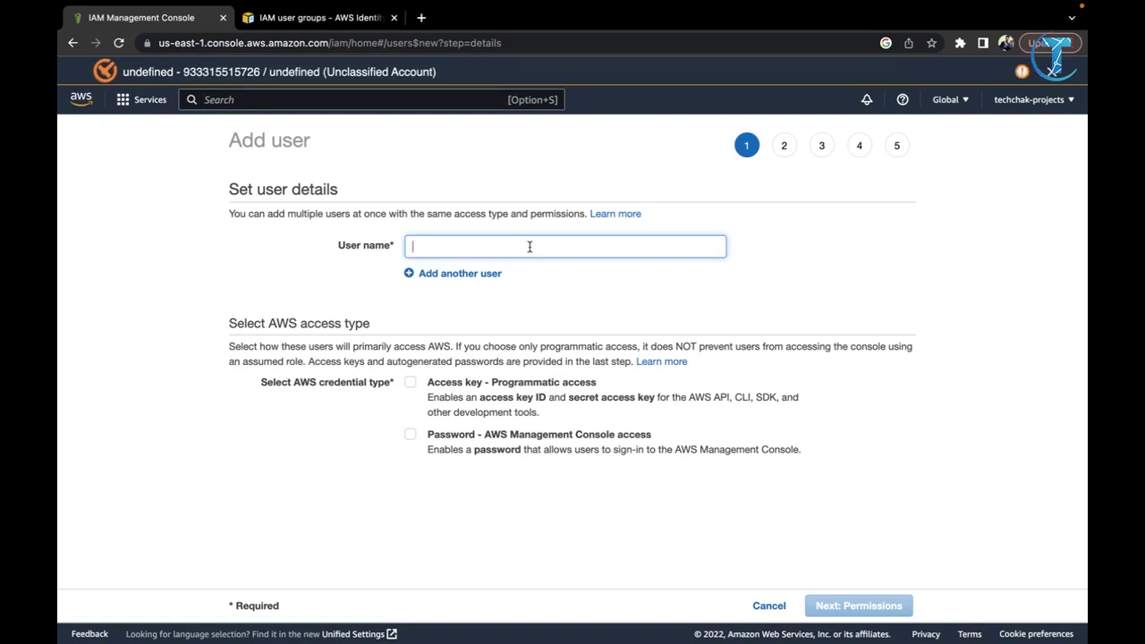
{"action": "type", "text": "ayush"}
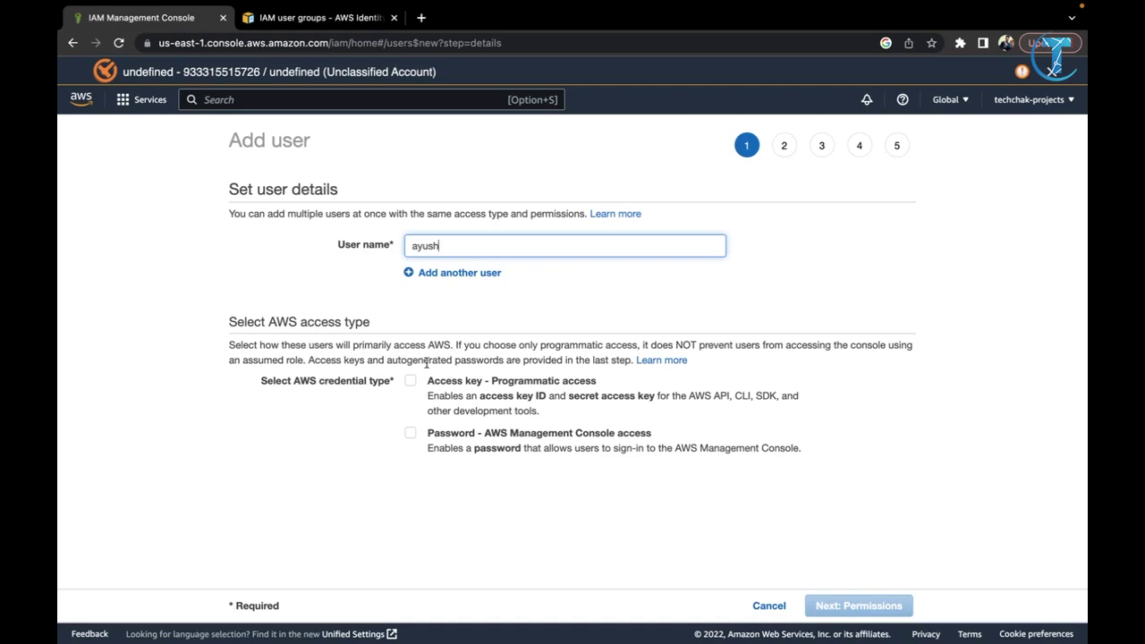
Give the user password-based AWS Management Console access without requiring a new password at next sign-in.
{"action": "left_click_drag", "start_coordinate": [428, 381], "coordinate": [593, 385]}
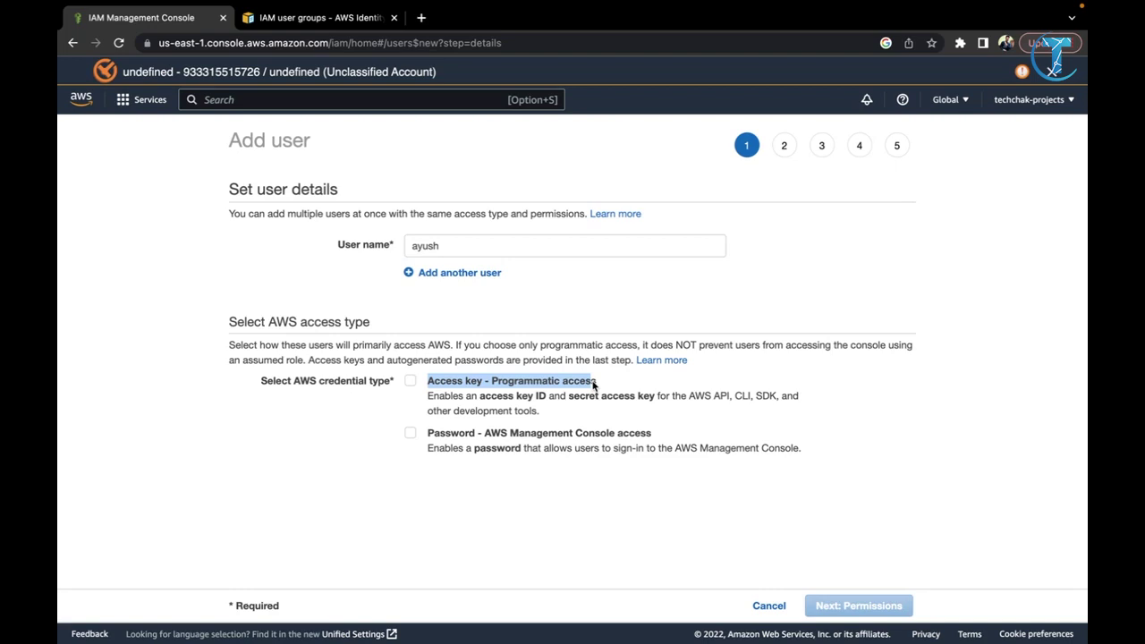
{"action": "left_click", "coordinate": [523, 448]}
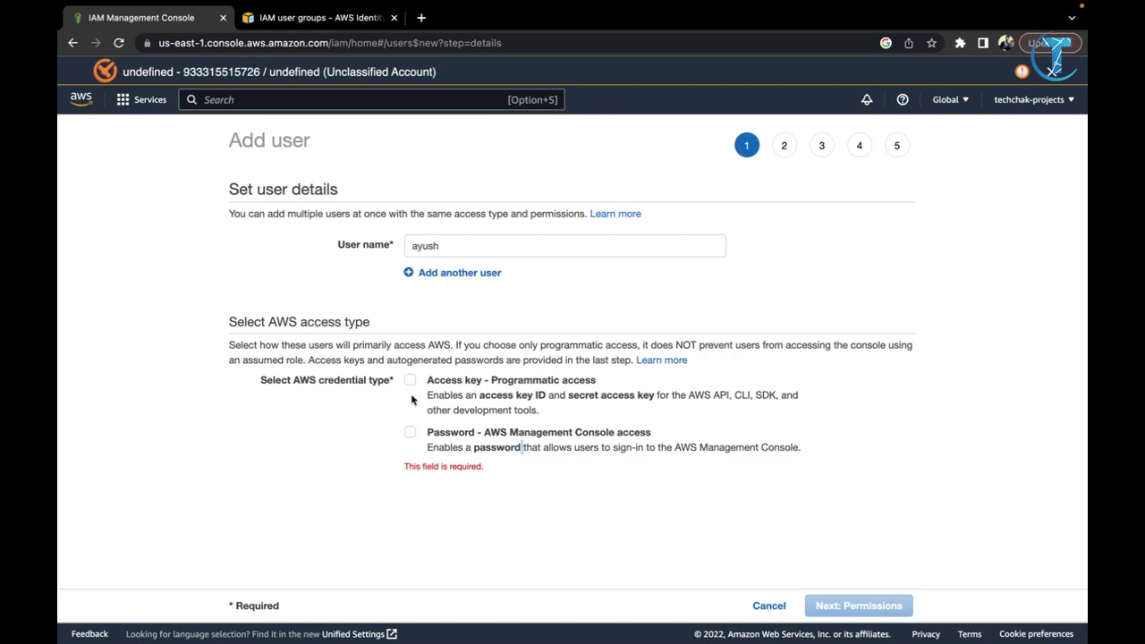
{"action": "left_click", "coordinate": [411, 433]}
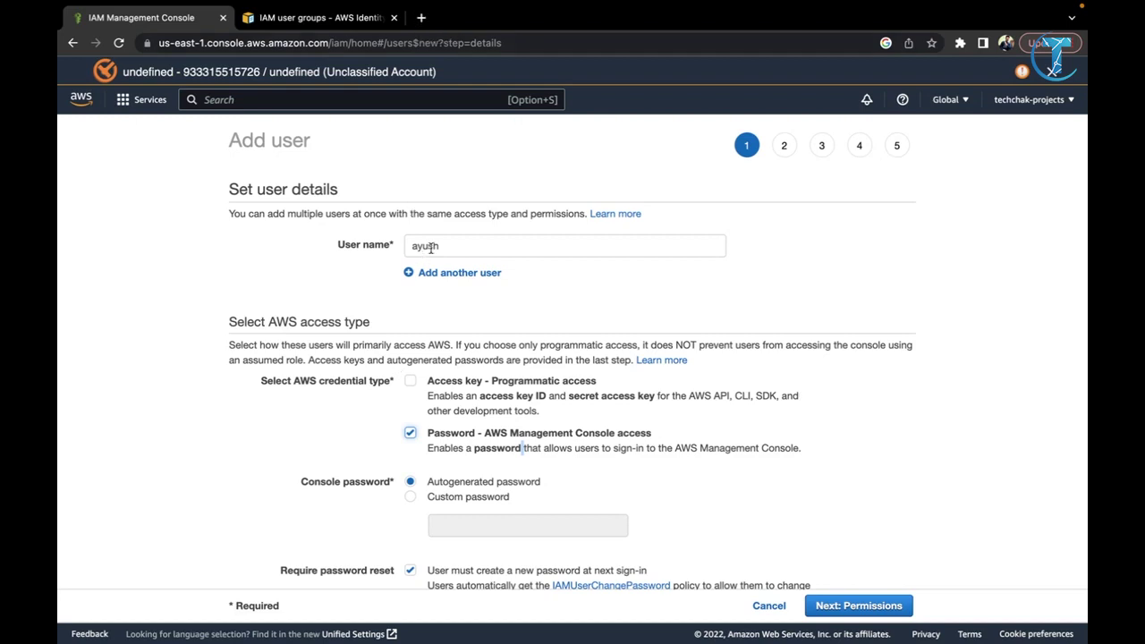
{"action": "left_click", "coordinate": [409, 432]}
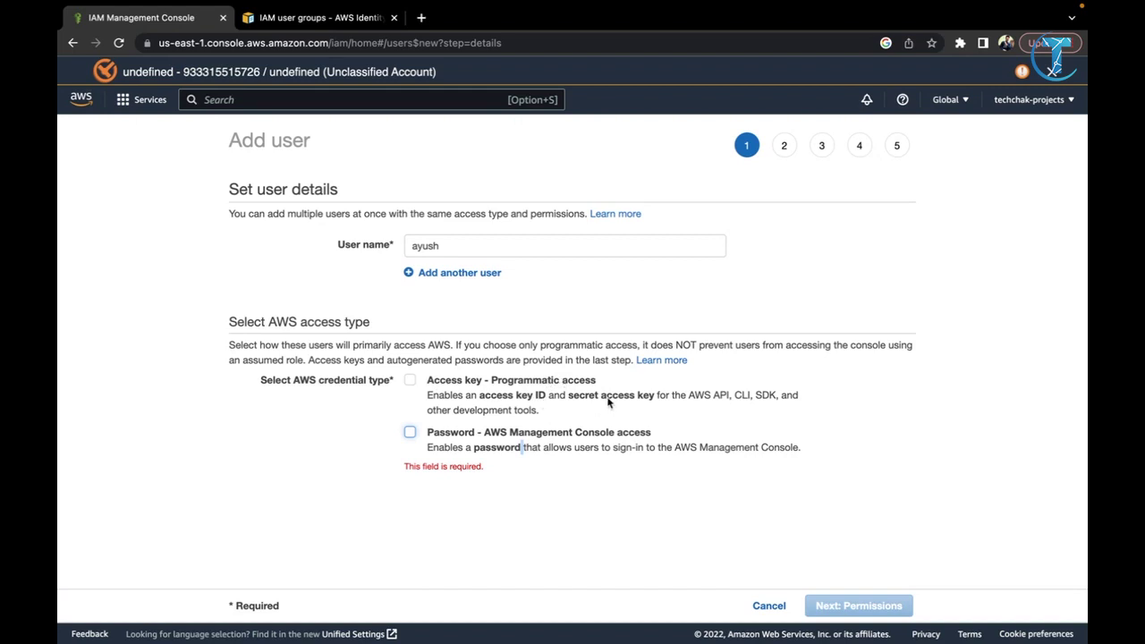
{"action": "left_click", "coordinate": [409, 432]}
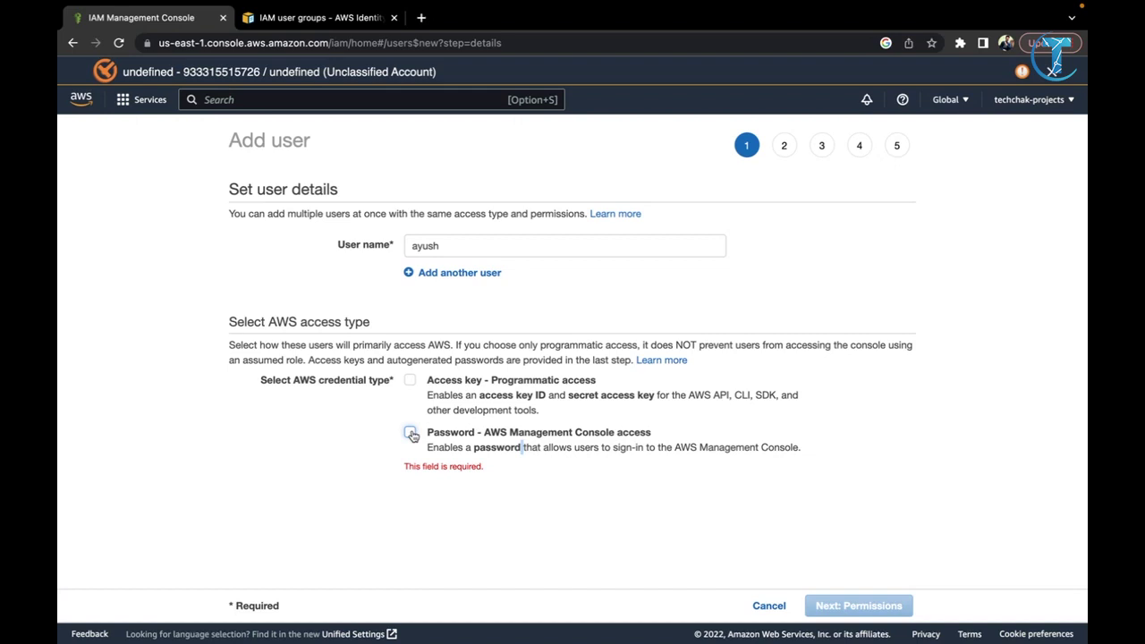
{"action": "left_click", "coordinate": [523, 448]}
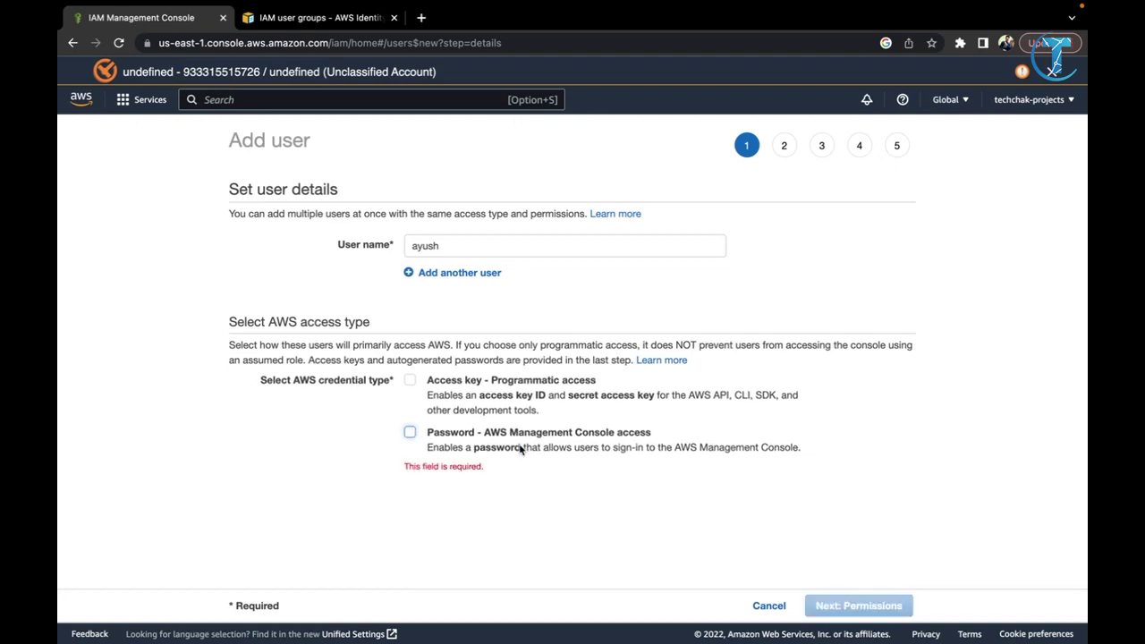
{"action": "left_click", "coordinate": [408, 433]}
{"action": "scroll", "coordinate": [408, 433], "scroll_direction": "down", "scroll_amount": 1}
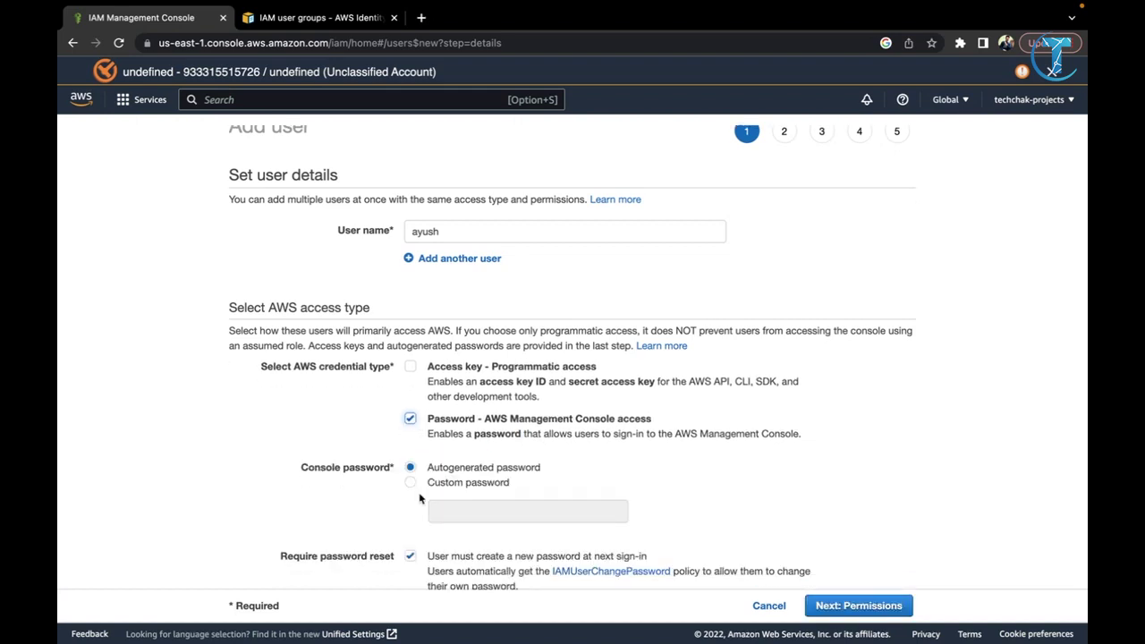
{"action": "left_click", "coordinate": [411, 558]}
{"action": "scroll", "coordinate": [490, 521], "scroll_direction": "down", "scroll_amount": 1}
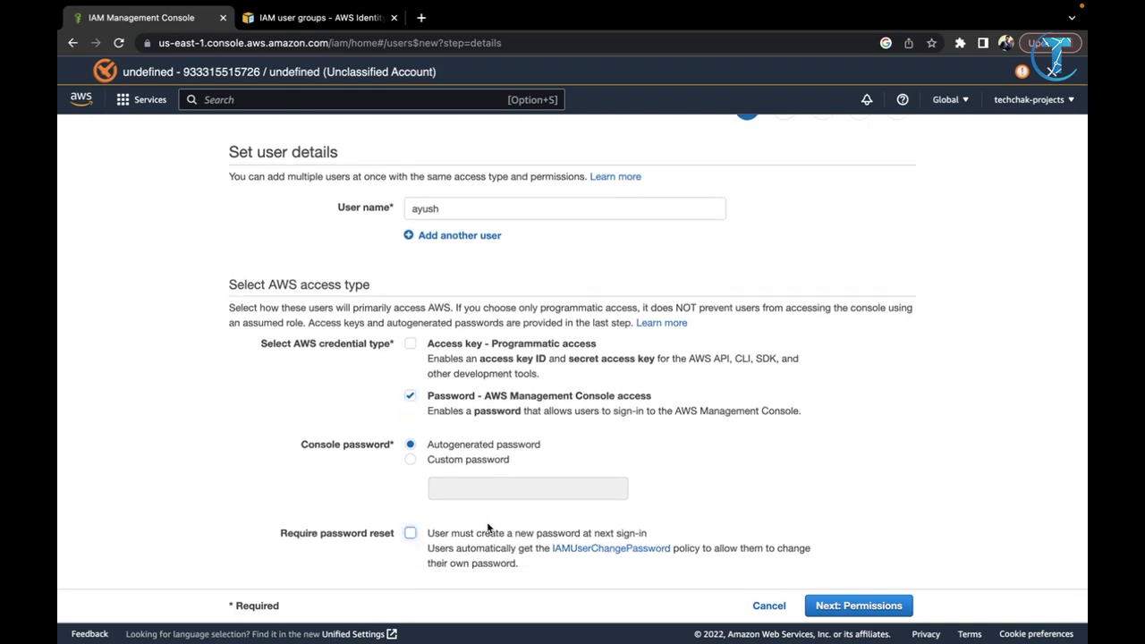
Enter a custom console password for the user and continue to the permissions stage.
{"action": "left_click", "coordinate": [441, 460]}
{"action": "left_click", "coordinate": [445, 489]}
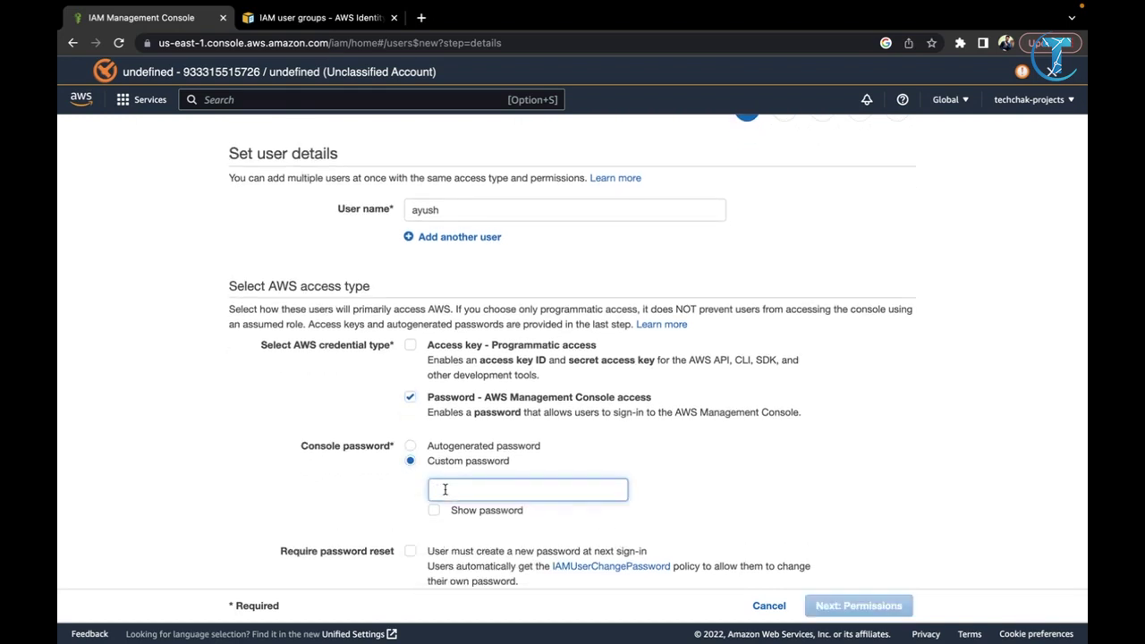
{"action": "type", "text": "*****"}
{"action": "key", "text": "BackSpace"}
{"action": "key", "text": "BackSpace"}
{"action": "key", "text": "BackSpace"}
{"action": "key", "text": "BackSpace"}
{"action": "type", "text": "**********"}
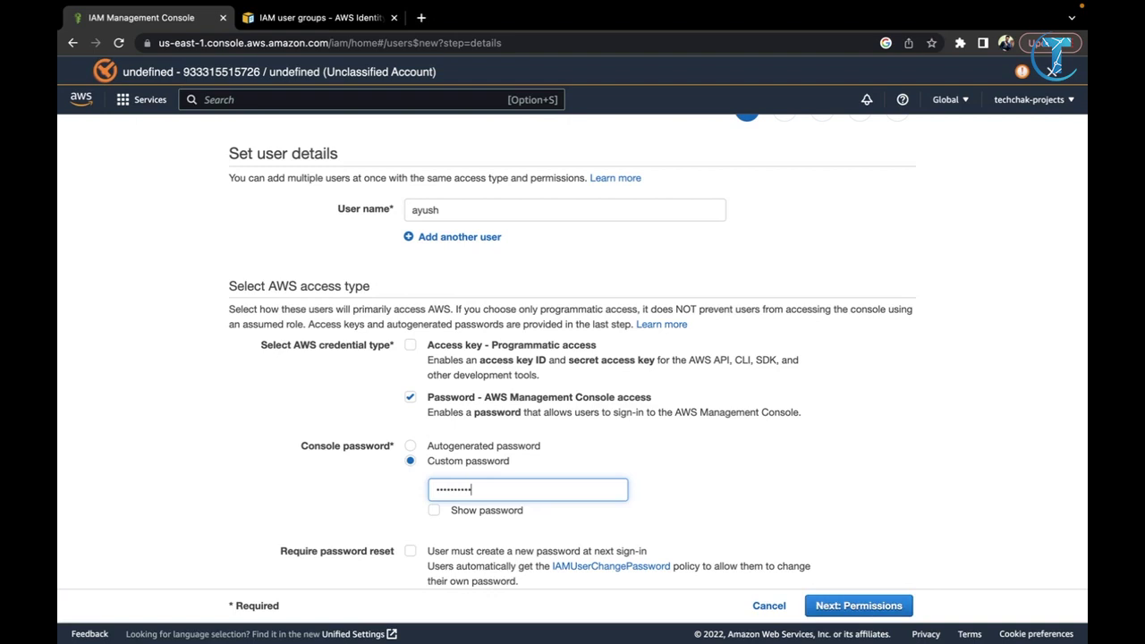
{"action": "type", "text": "**"}
{"action": "scroll", "coordinate": [796, 501], "scroll_direction": "down", "scroll_amount": 1}
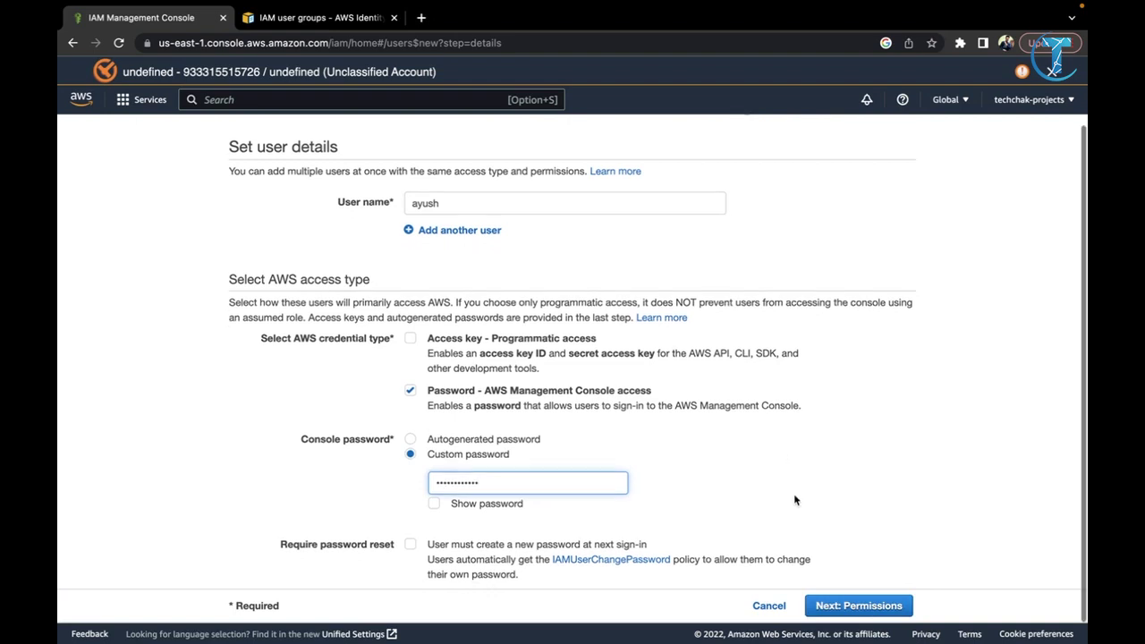
{"action": "left_click", "coordinate": [859, 606]}
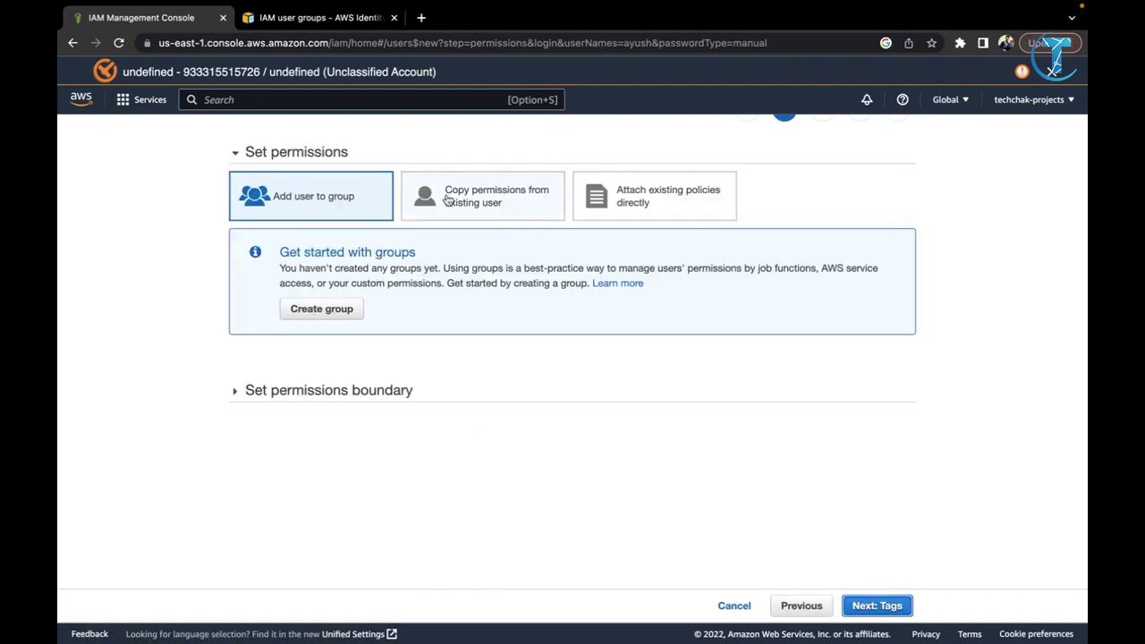
Attach the existing AmazonEC2FullAccess policy directly to the user, filtering policies by "ec2", and continue to the tags stage.
{"action": "left_click", "coordinate": [447, 200]}
{"action": "left_click", "coordinate": [633, 193]}
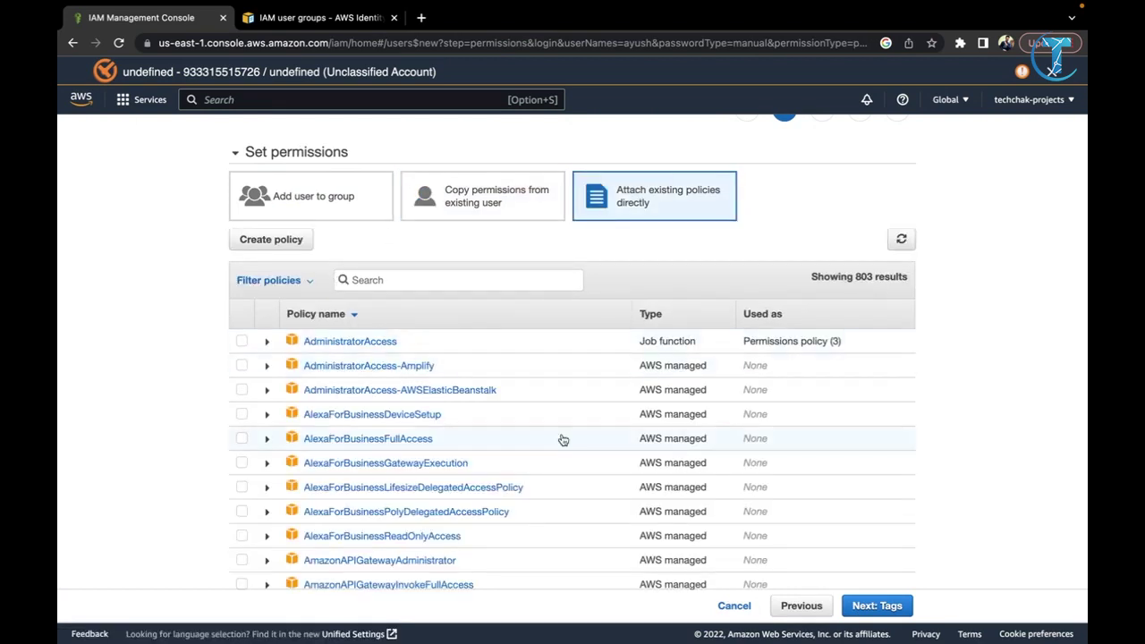
{"action": "scroll", "coordinate": [561, 440], "scroll_direction": "down", "scroll_amount": 1}
{"action": "scroll", "coordinate": [562, 440], "scroll_direction": "up", "scroll_amount": 1}
{"action": "left_click", "coordinate": [422, 282]}
{"action": "type", "text": "ec2"}
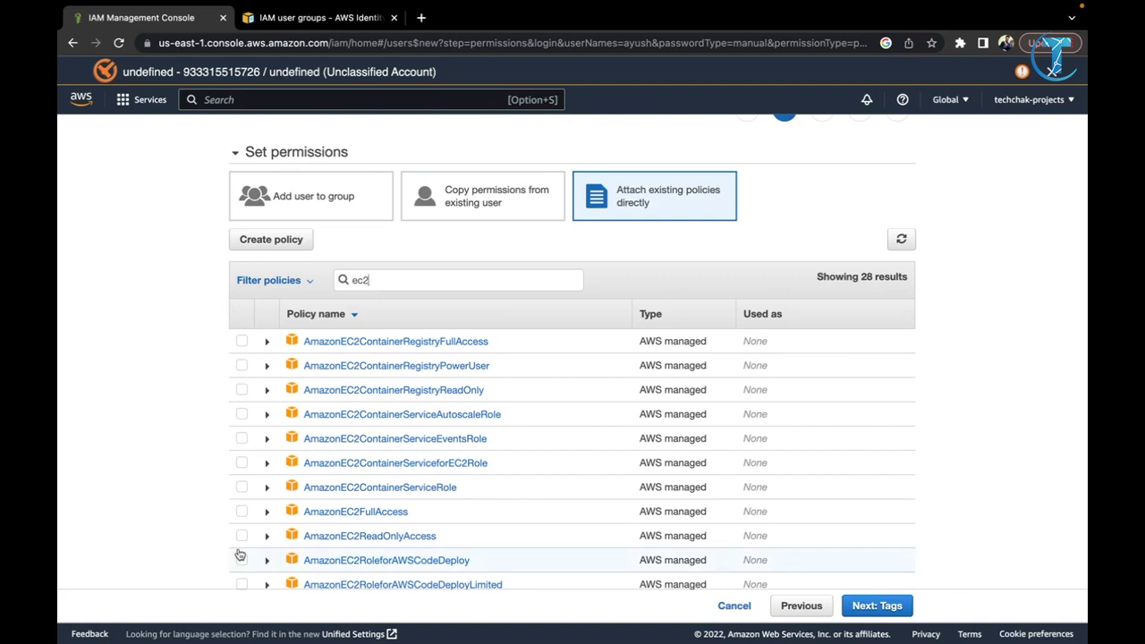
{"action": "left_click", "coordinate": [242, 512]}
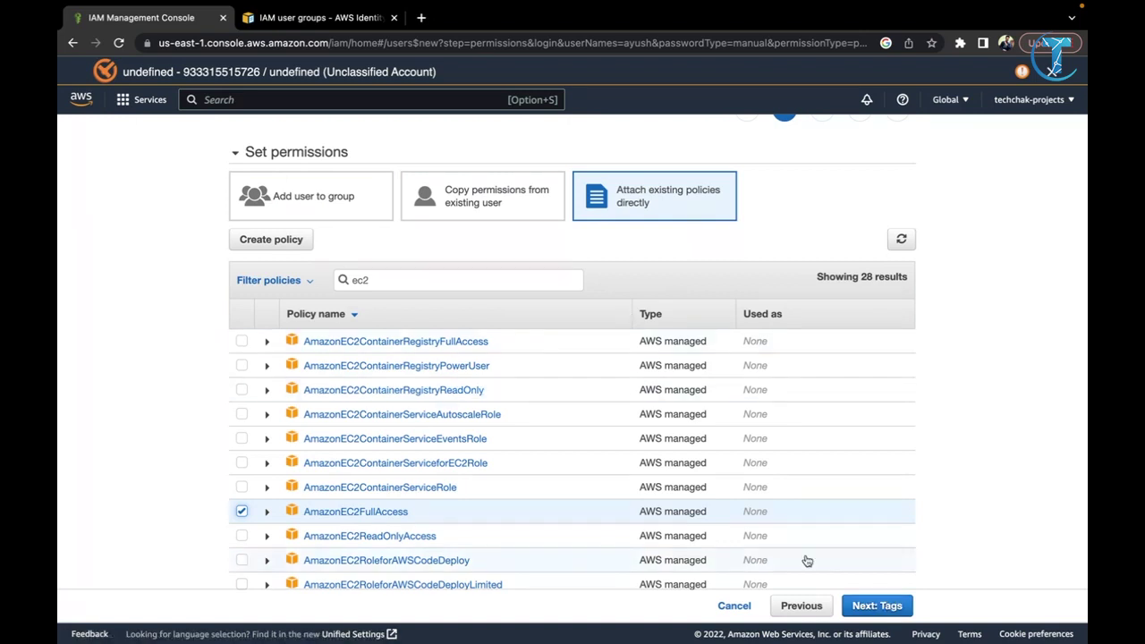
{"action": "left_click", "coordinate": [877, 606]}
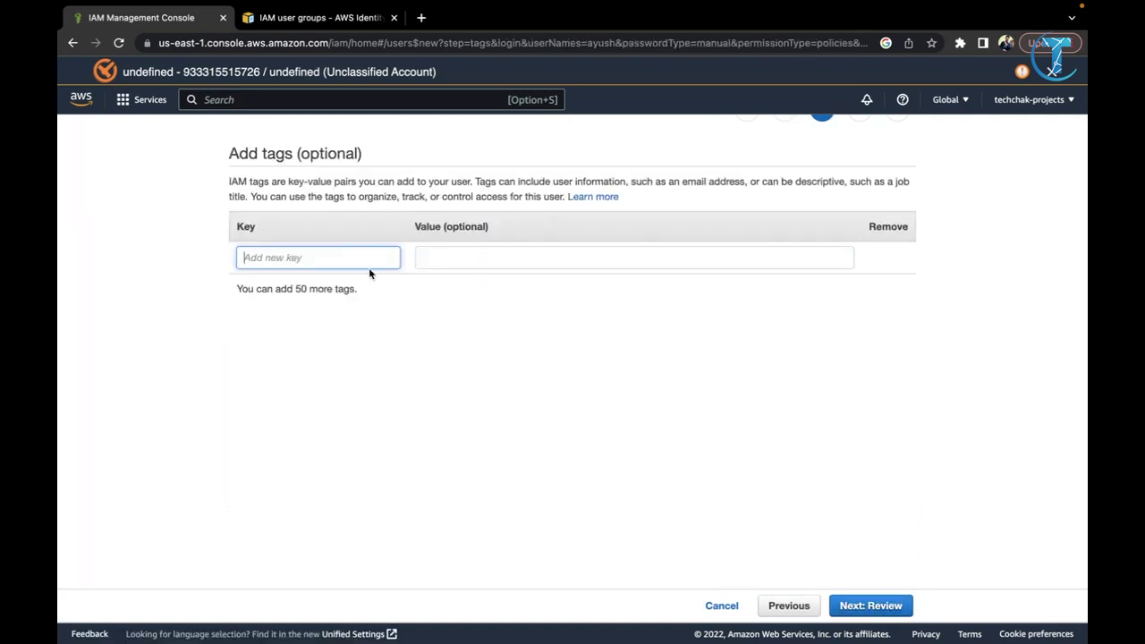
Add a tag with key Name and the user's first name as value, and create the user.
{"action": "type", "text": "Name"}
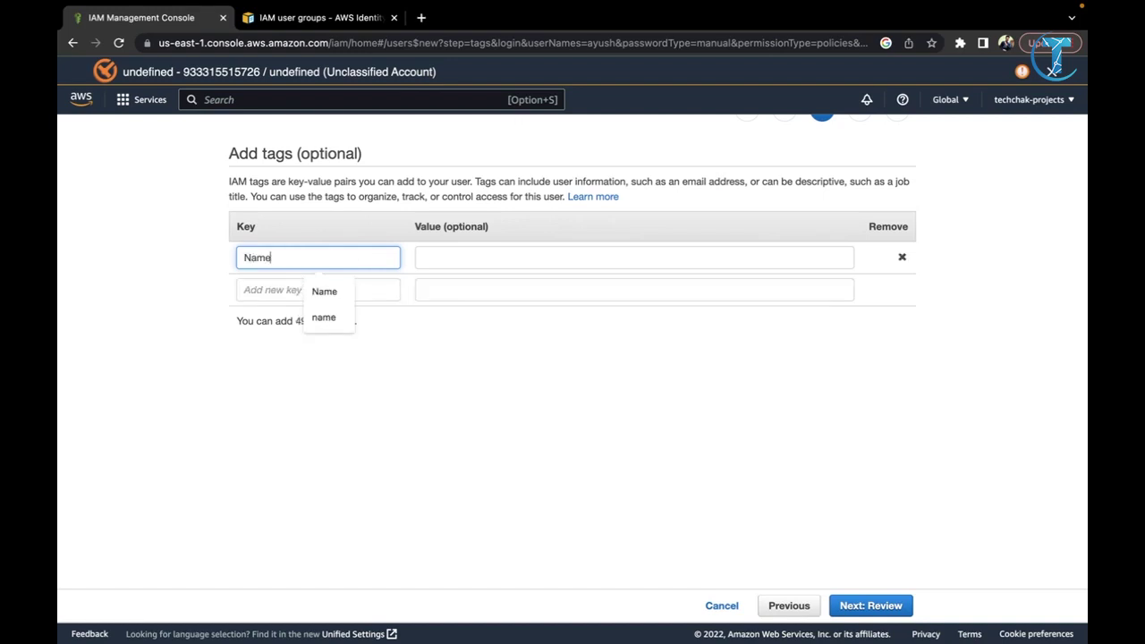
{"action": "left_click", "coordinate": [531, 249]}
{"action": "type", "text": "Ayush"}
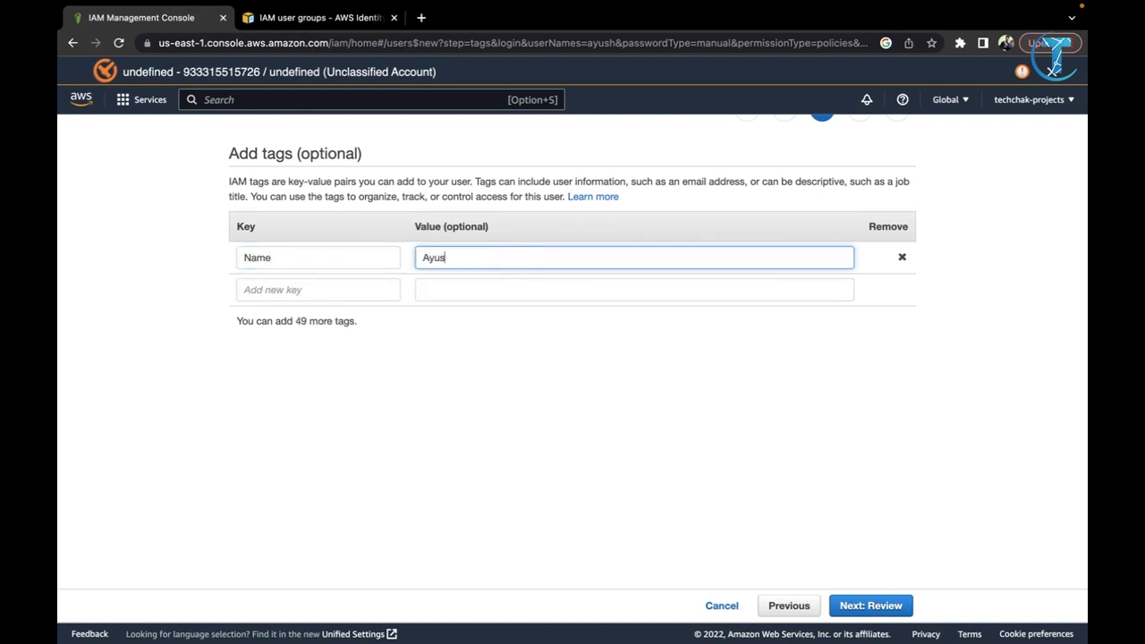
{"action": "left_click", "coordinate": [857, 609]}
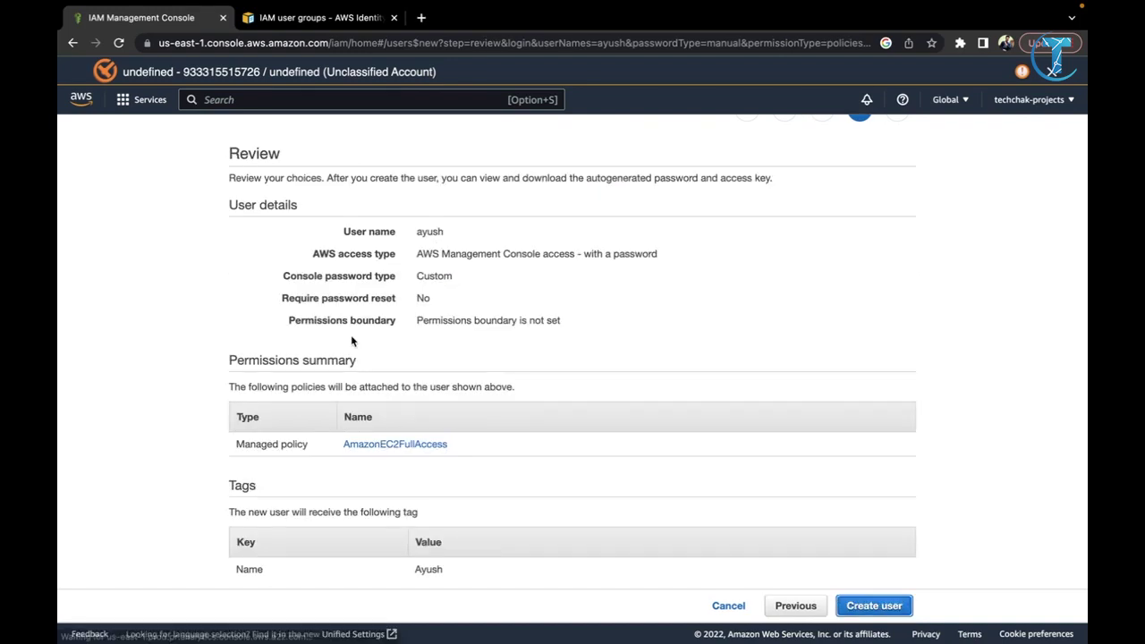
{"action": "left_click", "coordinate": [860, 600]}
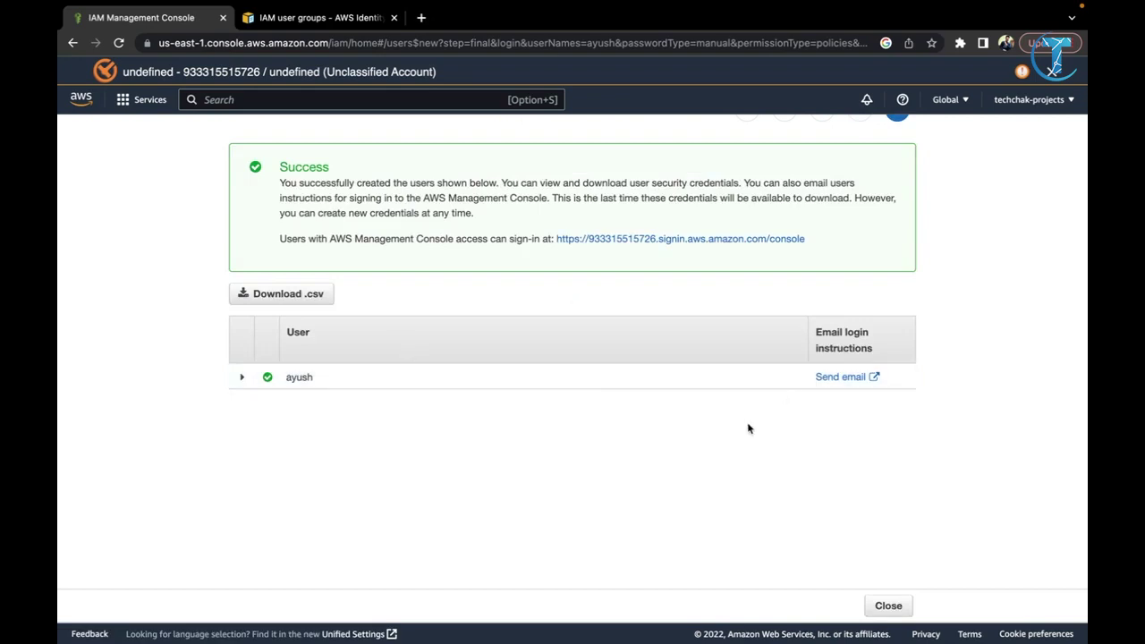
Expand the new user's creation details and copy the console sign-in URL.
{"action": "left_click", "coordinate": [241, 379]}
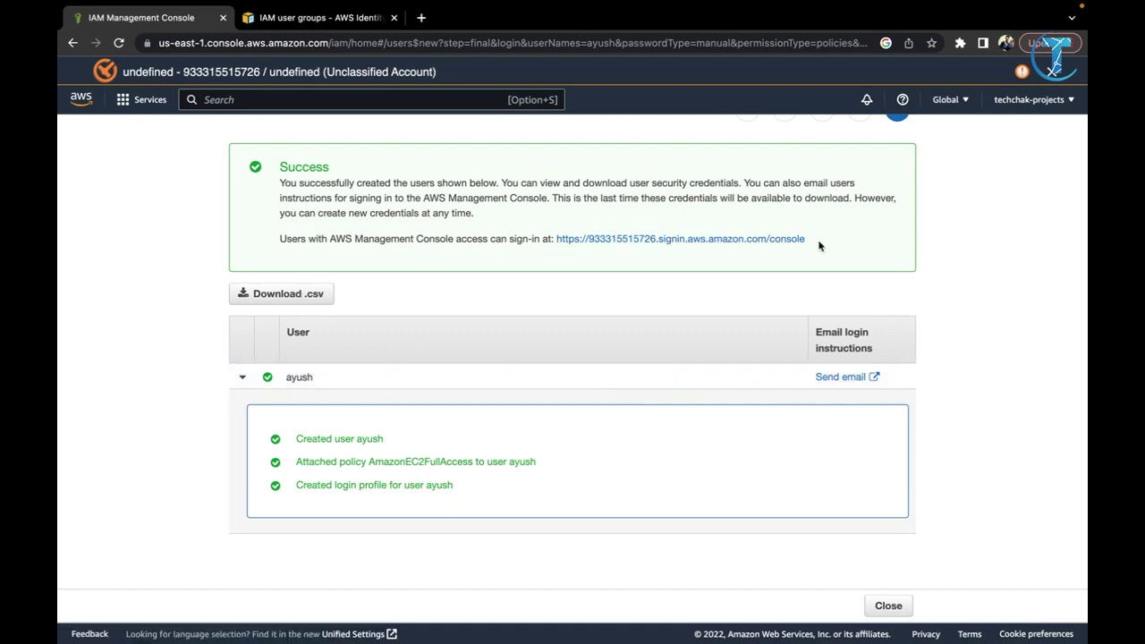
{"action": "left_click_drag", "start_coordinate": [817, 245], "coordinate": [555, 242]}
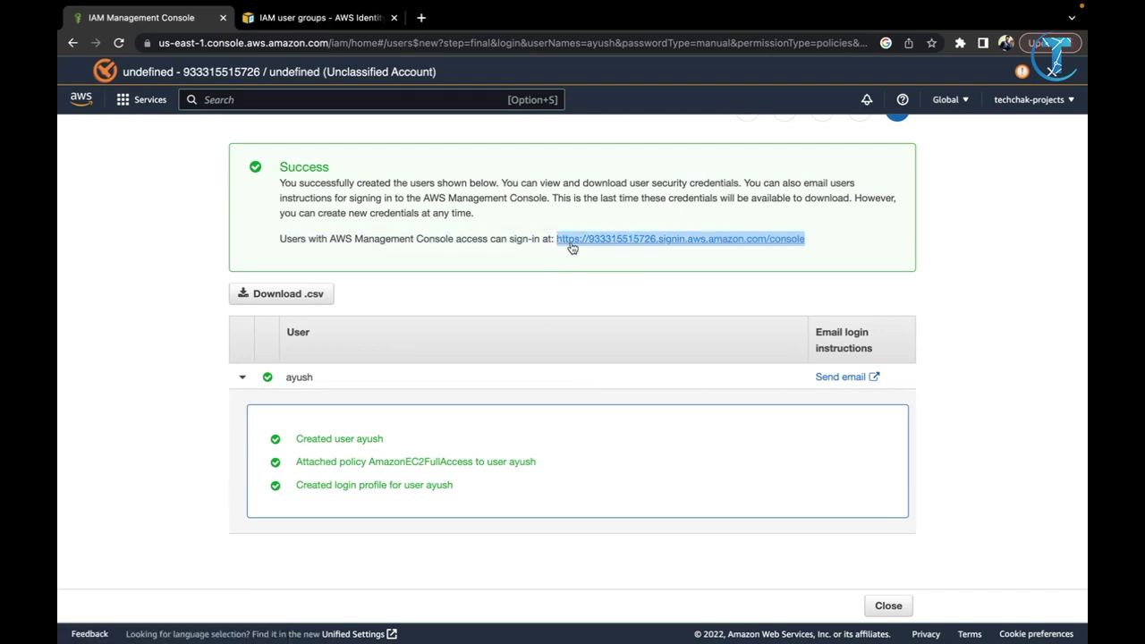
{"action": "right_click", "coordinate": [579, 243]}
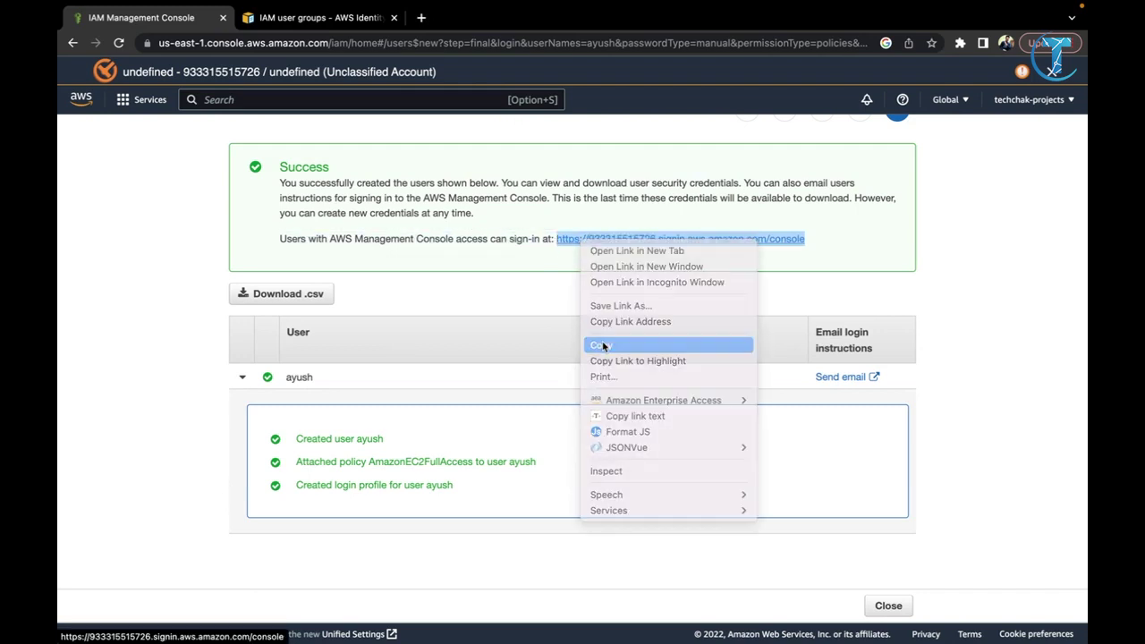
{"action": "left_click", "coordinate": [601, 344]}
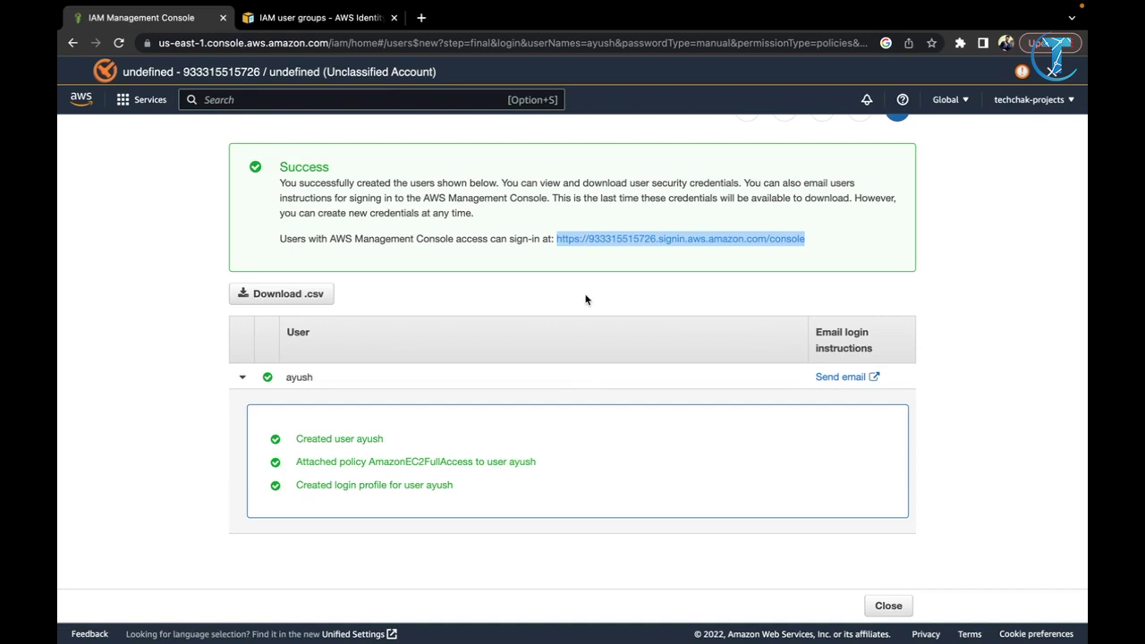
Open the copied sign-in URL in a new incognito window and highlight the prefilled account ID.
{"action": "key", "text": "super+shift+n"}
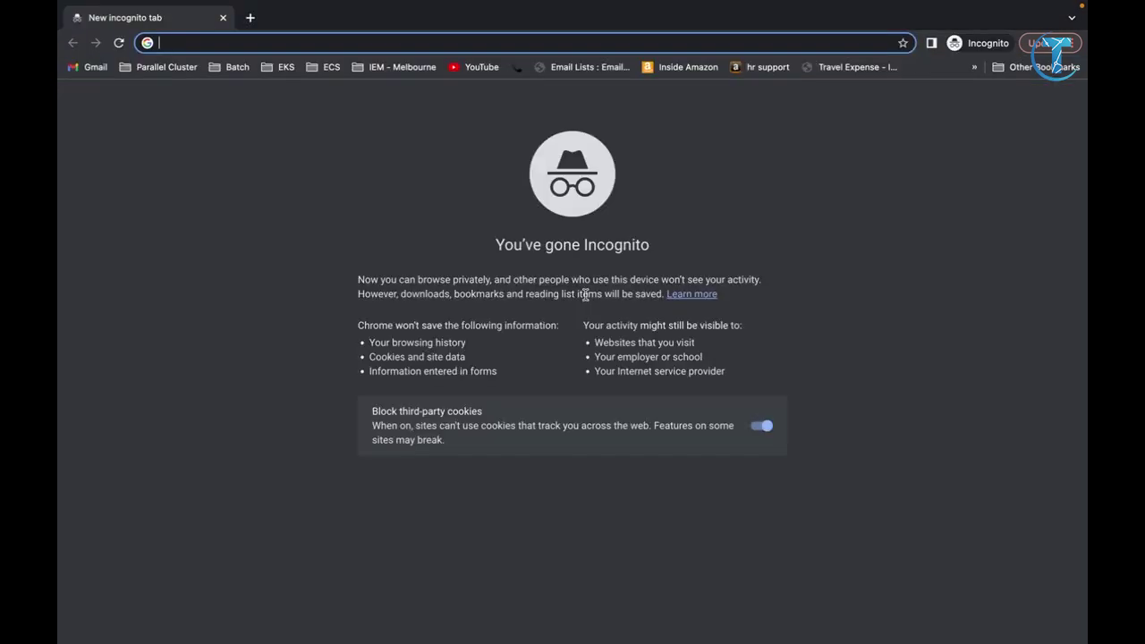
{"action": "key", "text": "super+v"}
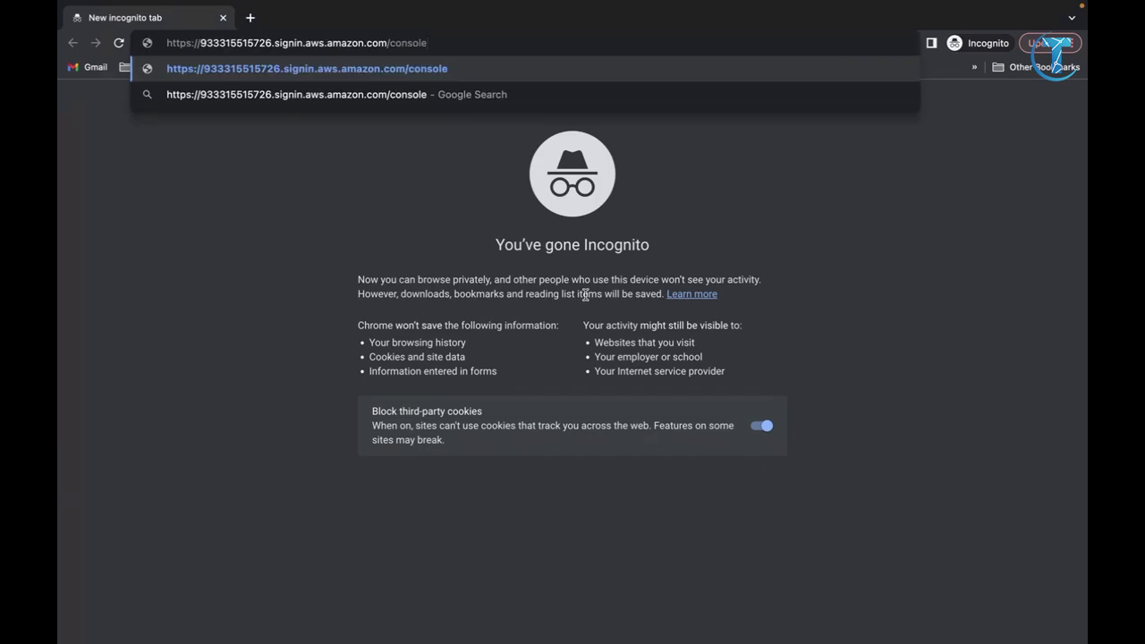
{"action": "key", "text": "Return"}
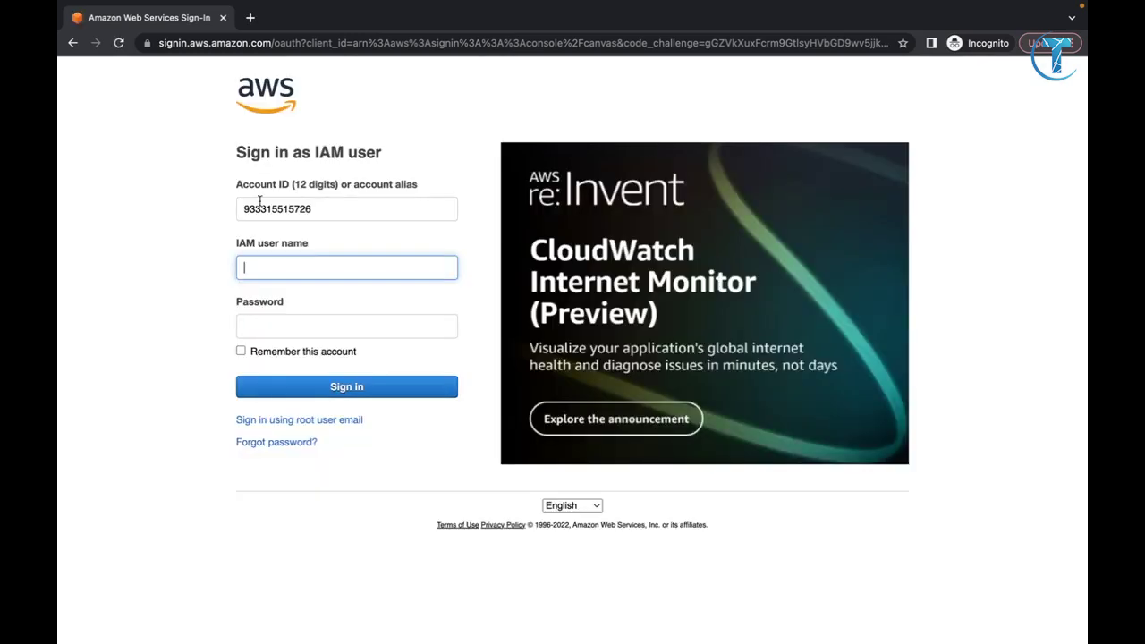
{"action": "left_click_drag", "start_coordinate": [320, 208], "coordinate": [242, 204]}
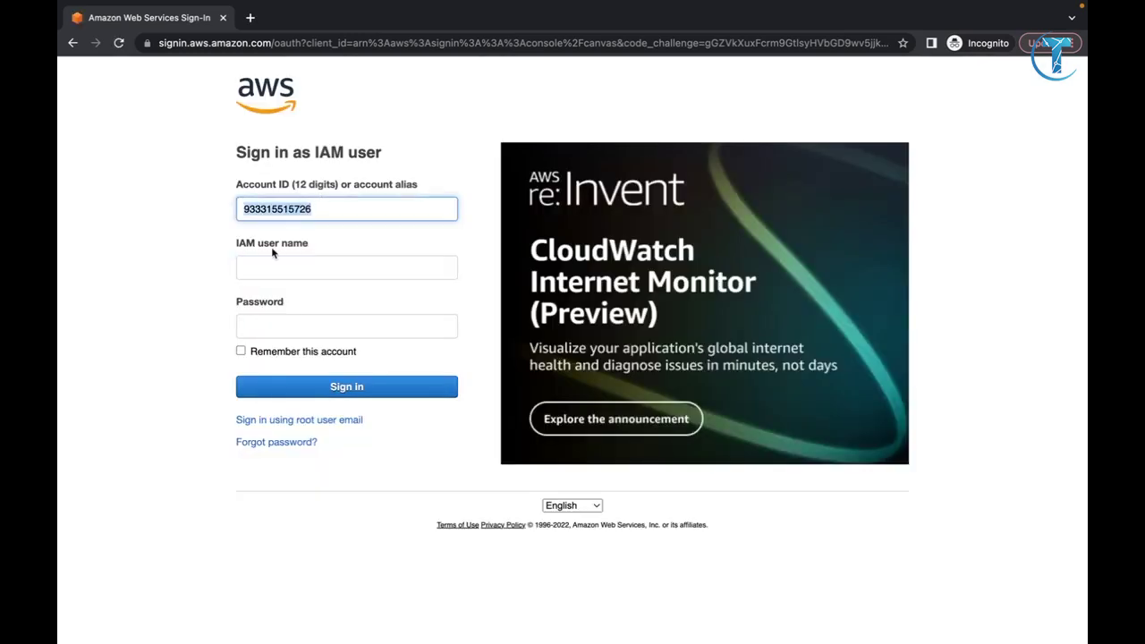
Enter the IAM user name and the account password, and sign in to the console as the IAM user.
{"action": "left_click", "coordinate": [274, 272]}
{"action": "type", "text": "ayu"}
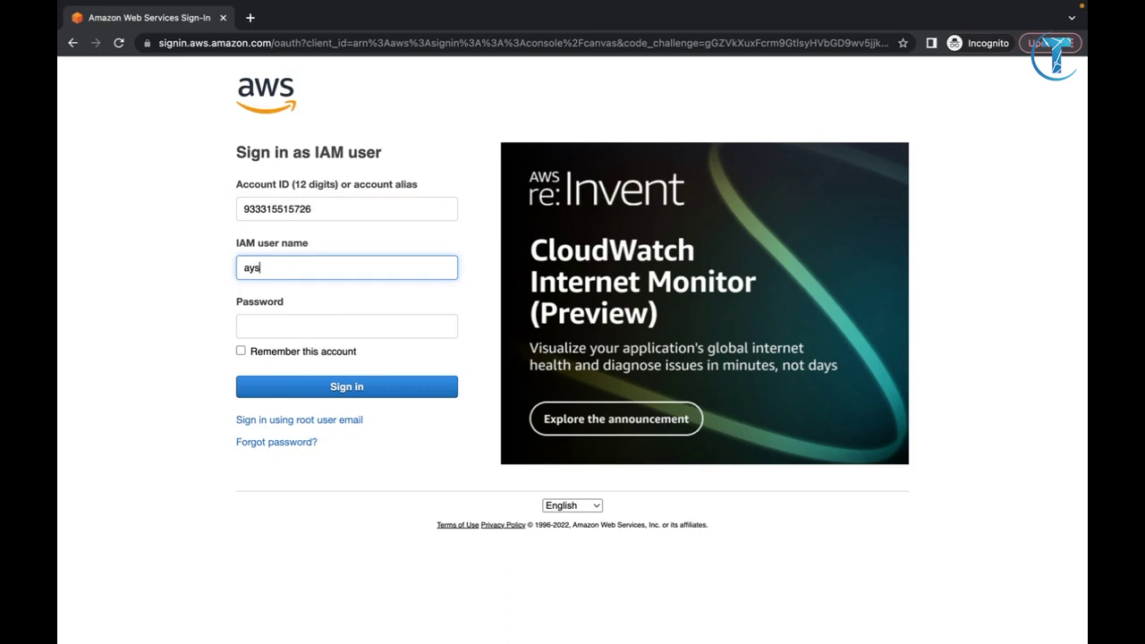
{"action": "key", "text": "BackSpace"}
{"action": "type", "text": "ush"}
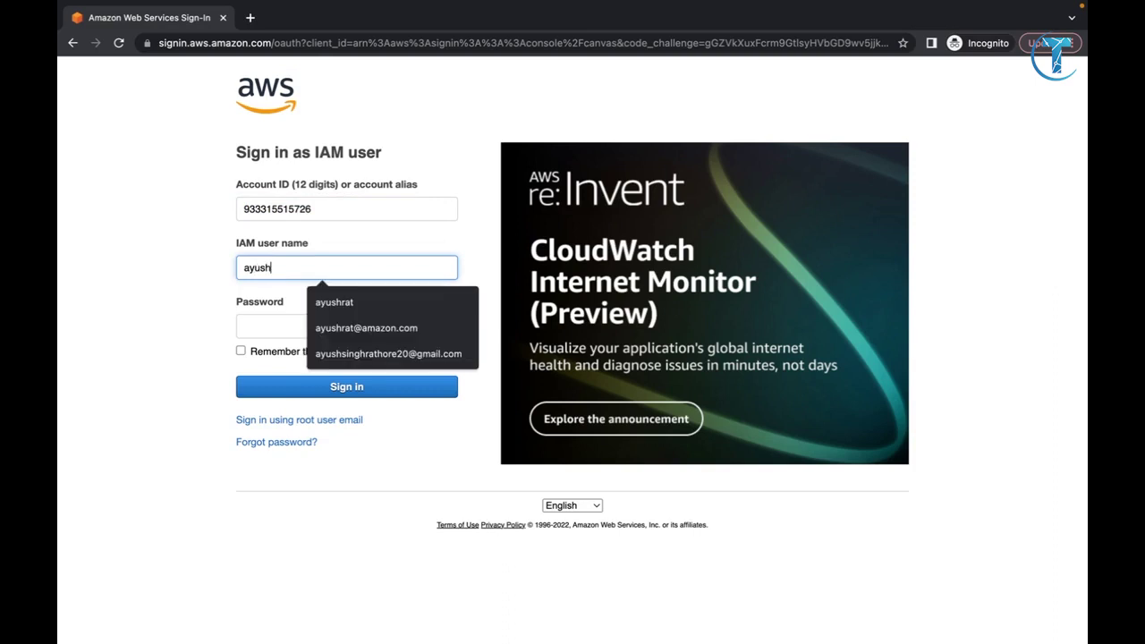
{"action": "left_click", "coordinate": [248, 327]}
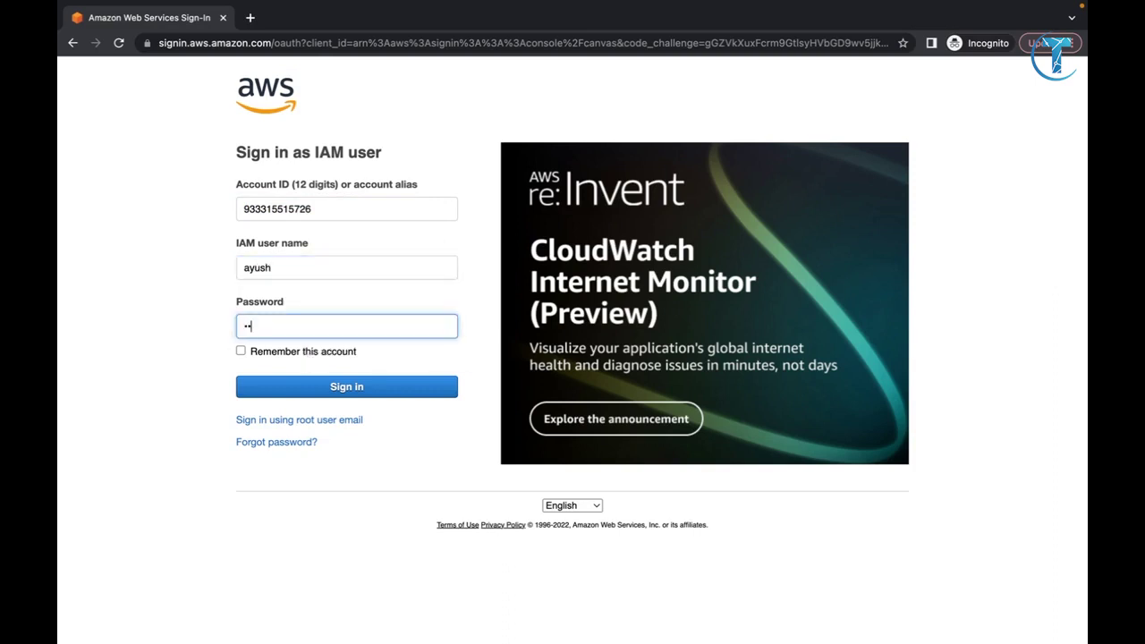
{"action": "type", "text": "•••••"}
{"action": "type", "text": "••••••"}
{"action": "left_click", "coordinate": [280, 390]}
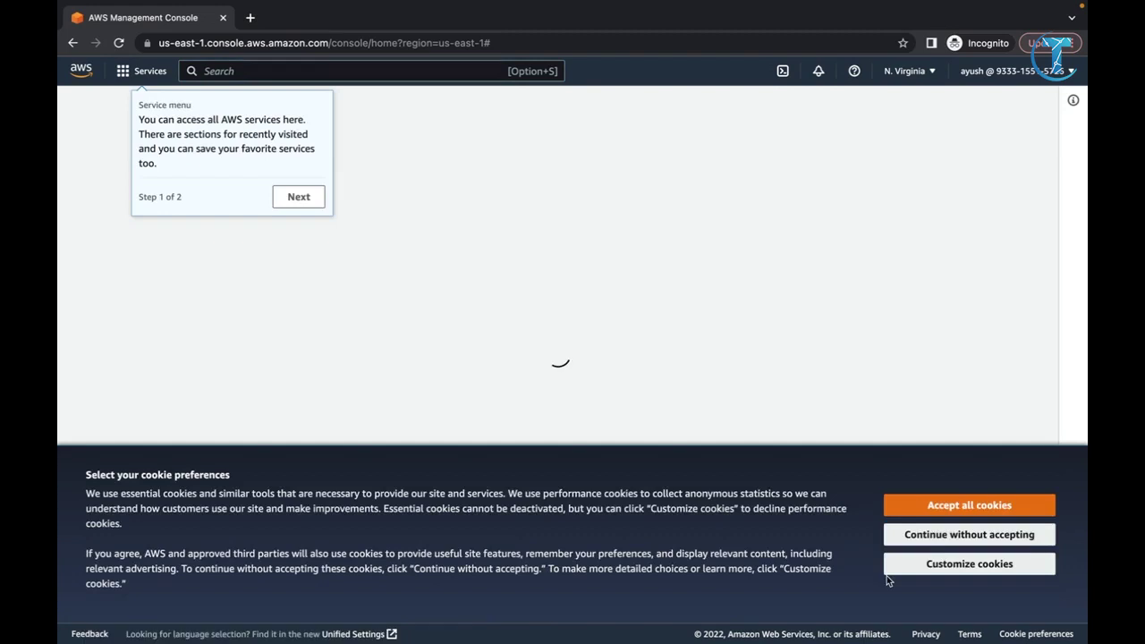
Accept all cookies and dismiss the introductory tips for the service menu, settings and resource search.
{"action": "left_click", "coordinate": [956, 509]}
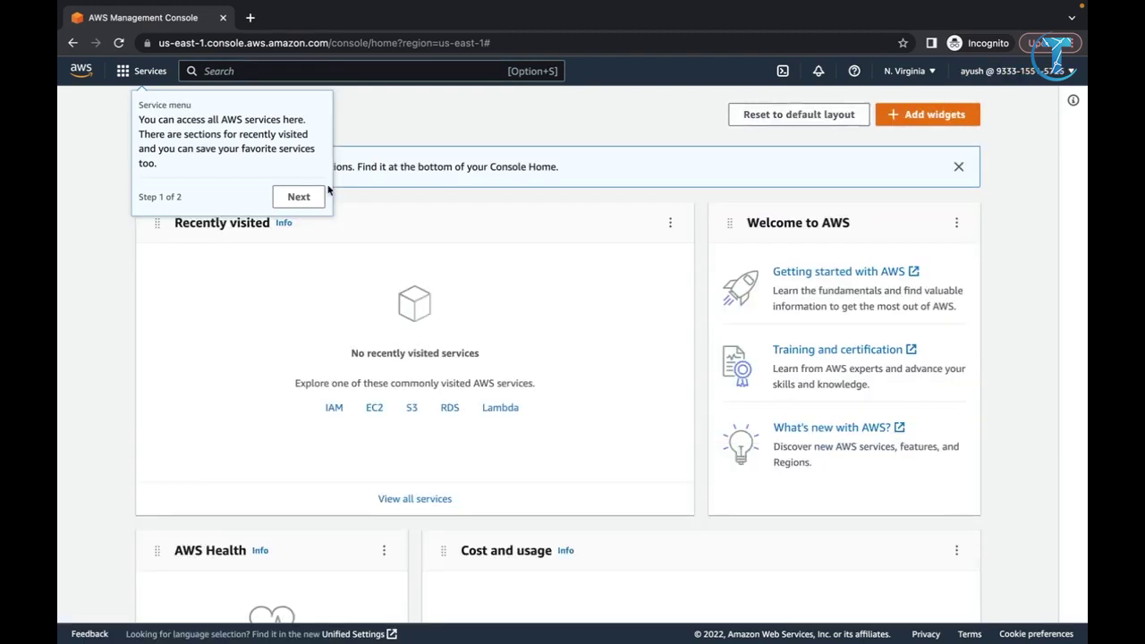
{"action": "left_click", "coordinate": [301, 197]}
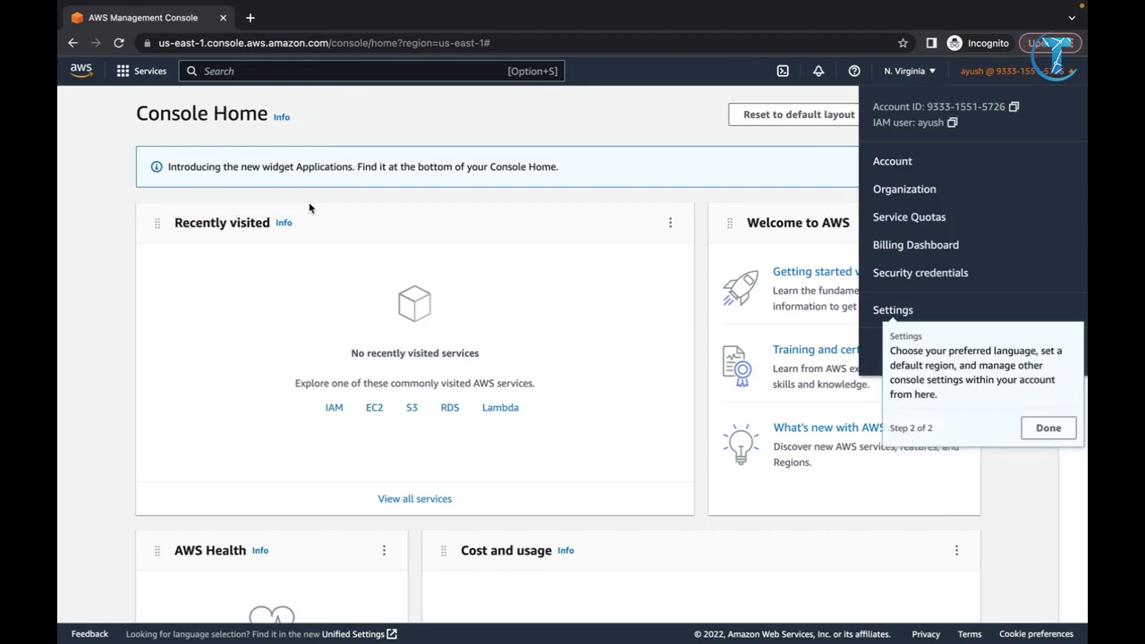
{"action": "left_click", "coordinate": [824, 144]}
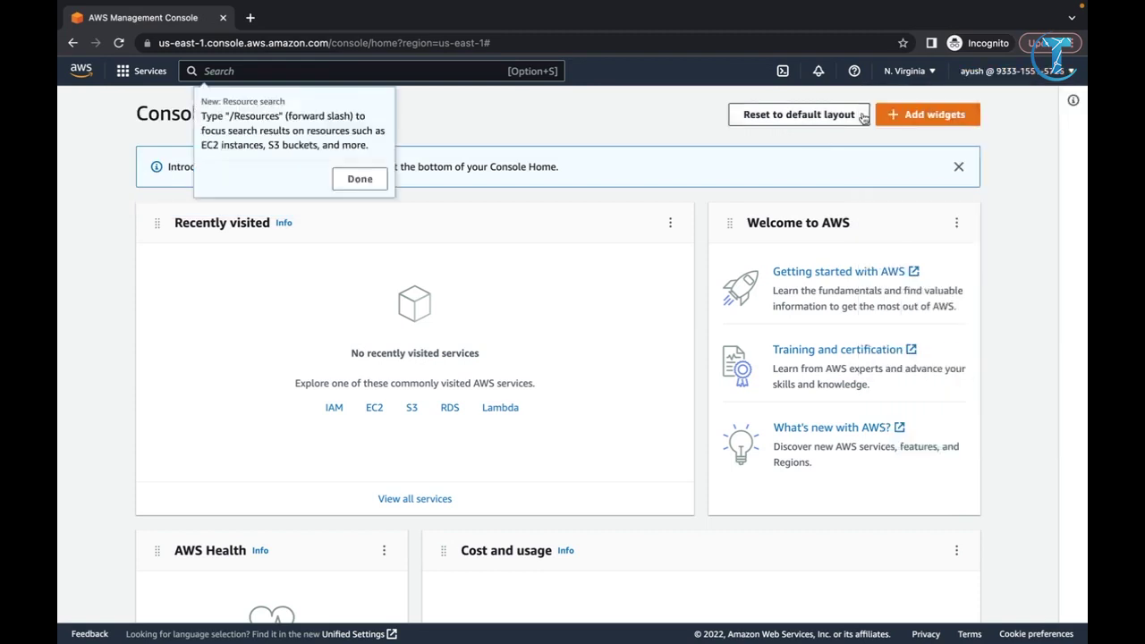
{"action": "left_click", "coordinate": [359, 180]}
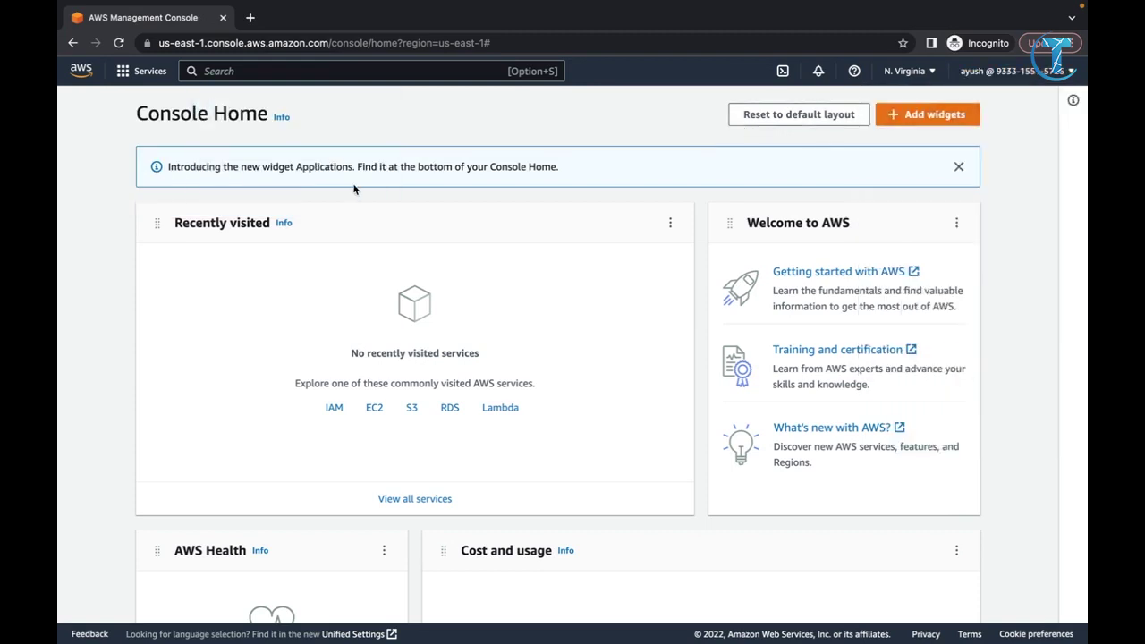
Check the user's access by opening the EC2 dashboard and the S3 Buckets page, dismissing the S3 notification banners.
{"action": "left_click", "coordinate": [375, 409]}
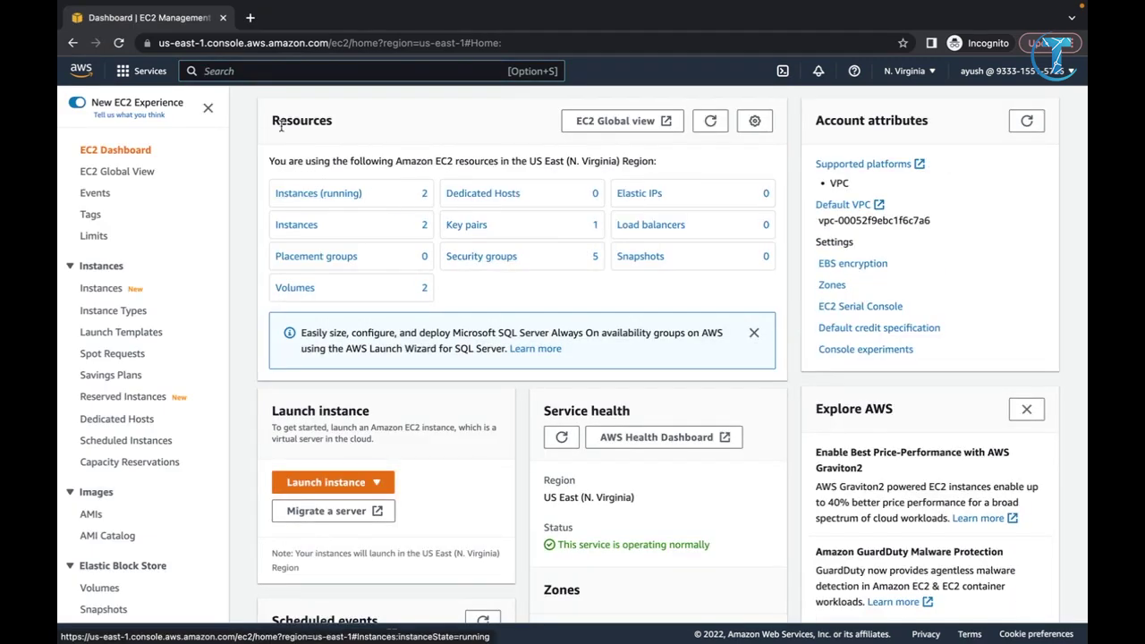
{"action": "left_click", "coordinate": [287, 70]}
{"action": "type", "text": "s3"}
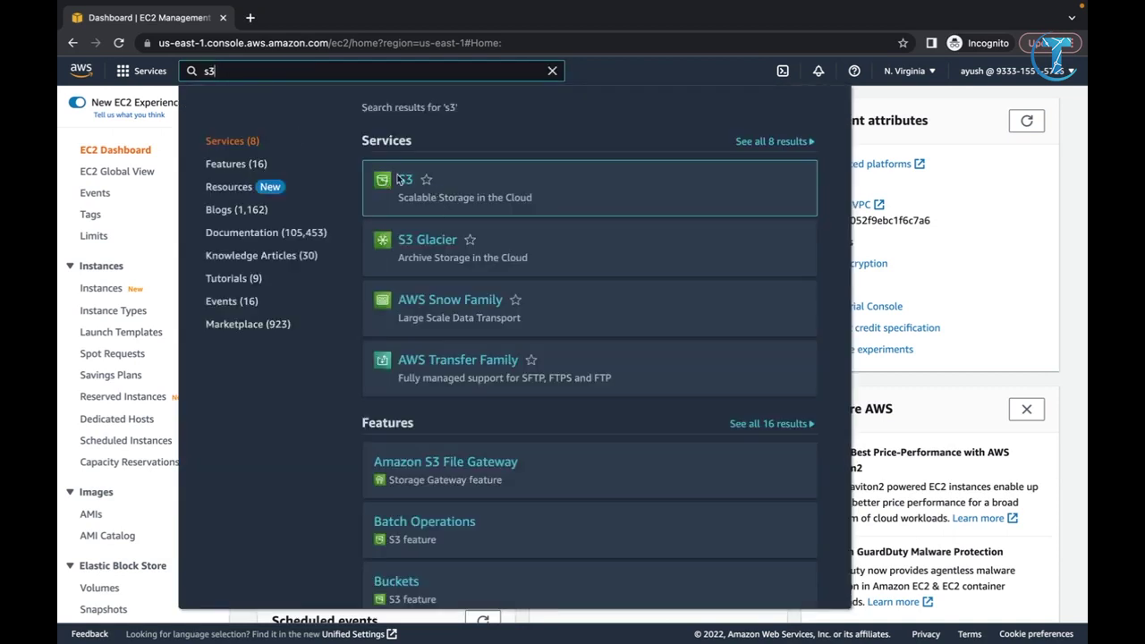
{"action": "left_click", "coordinate": [404, 182]}
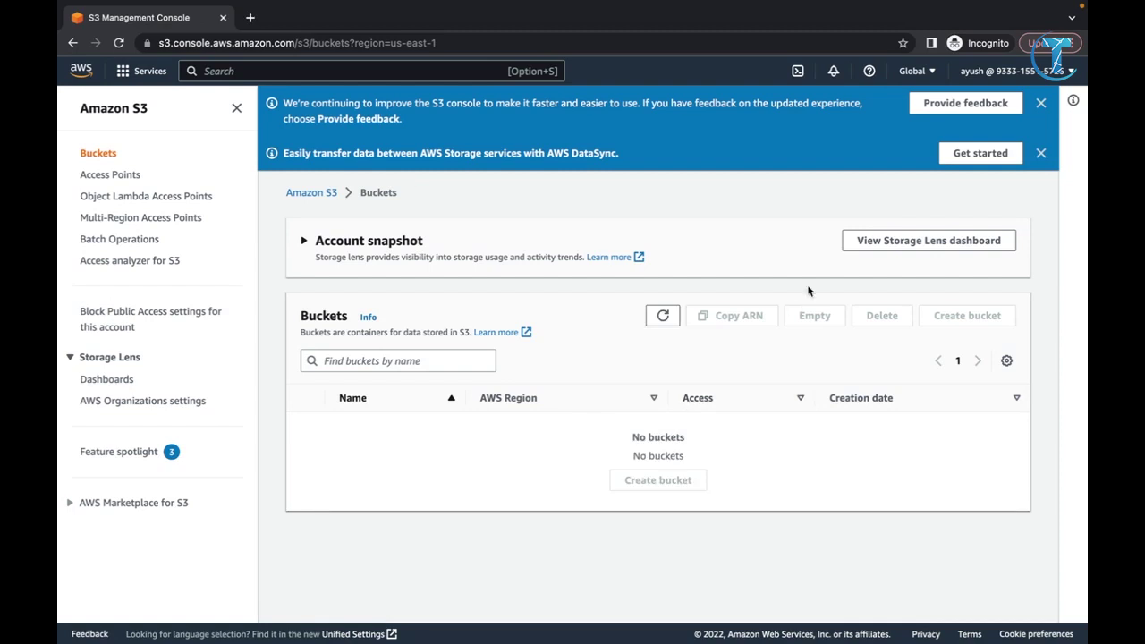
{"action": "left_click", "coordinate": [1041, 152]}
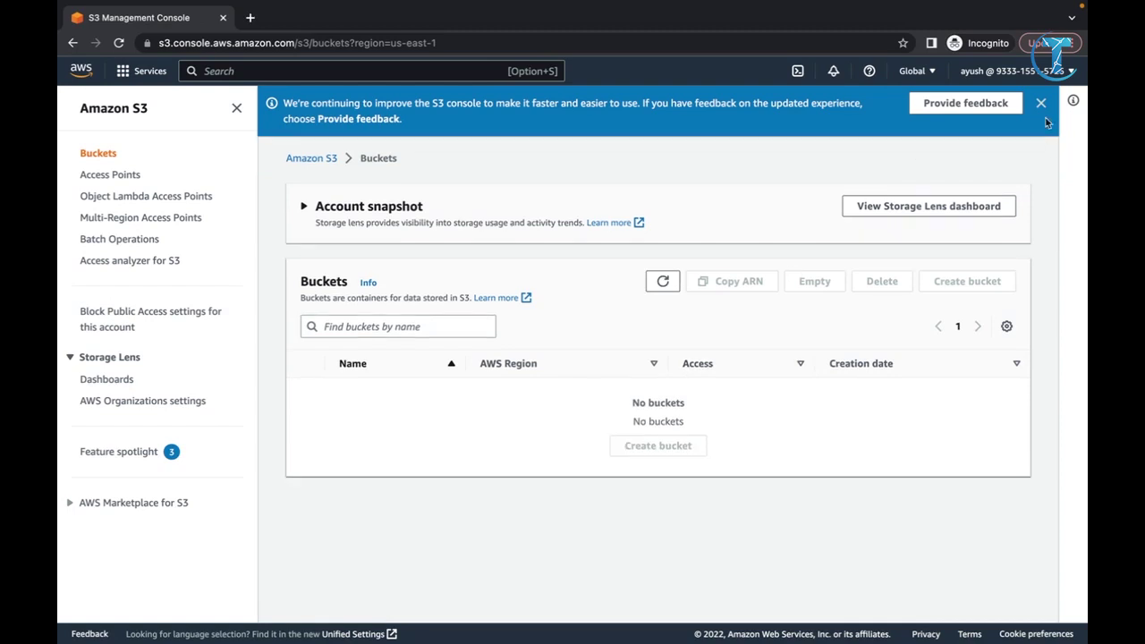
{"action": "left_click", "coordinate": [1041, 103]}
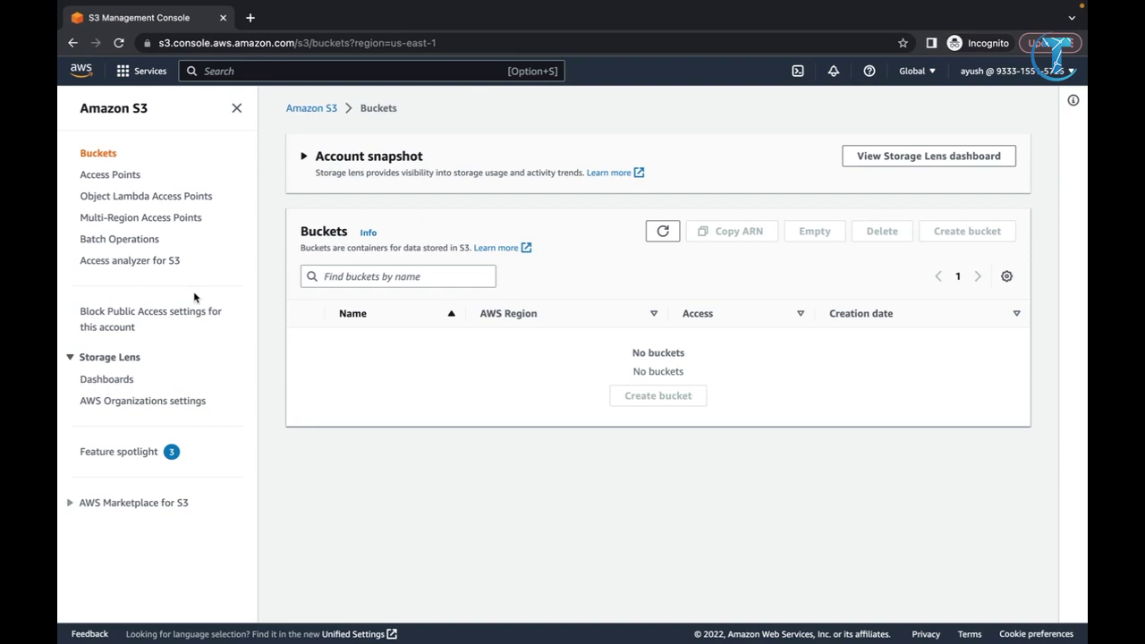
Return to the EC2 dashboard by searching for "ec2" and list the running instances.
{"action": "key", "text": "alt+s"}
{"action": "type", "text": "ec2"}
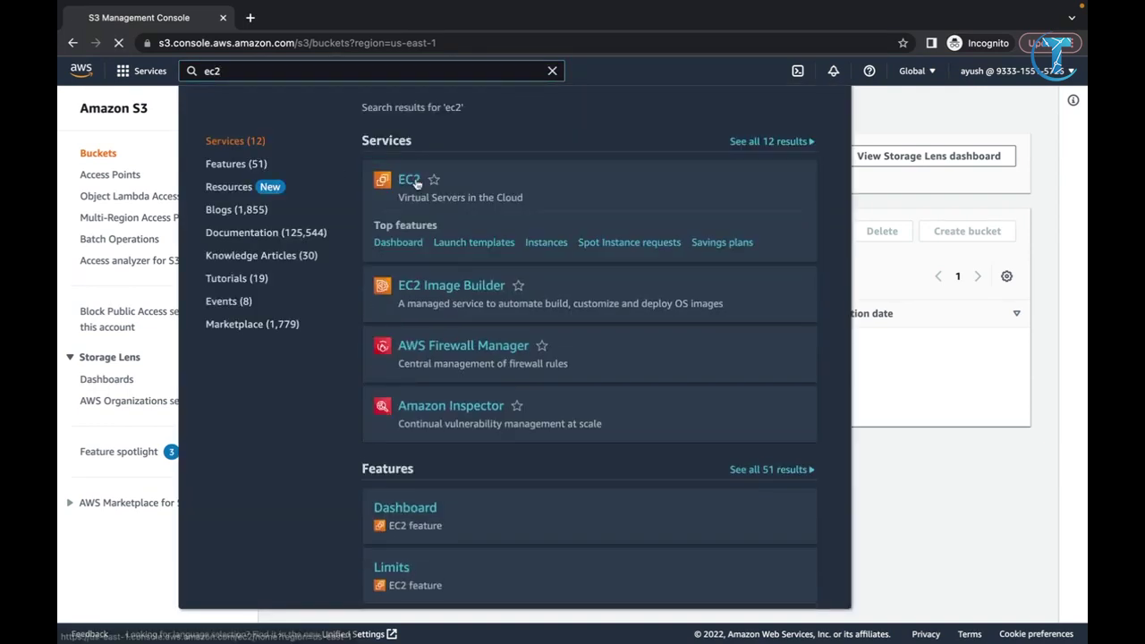
{"action": "left_click", "coordinate": [416, 184]}
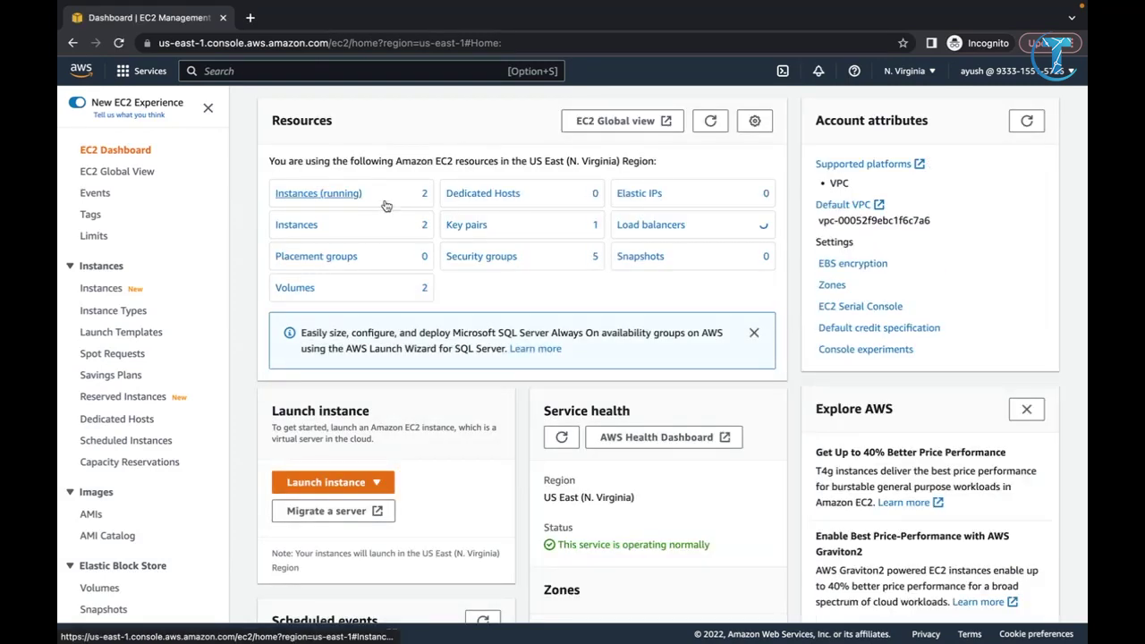
{"action": "left_click", "coordinate": [357, 195]}
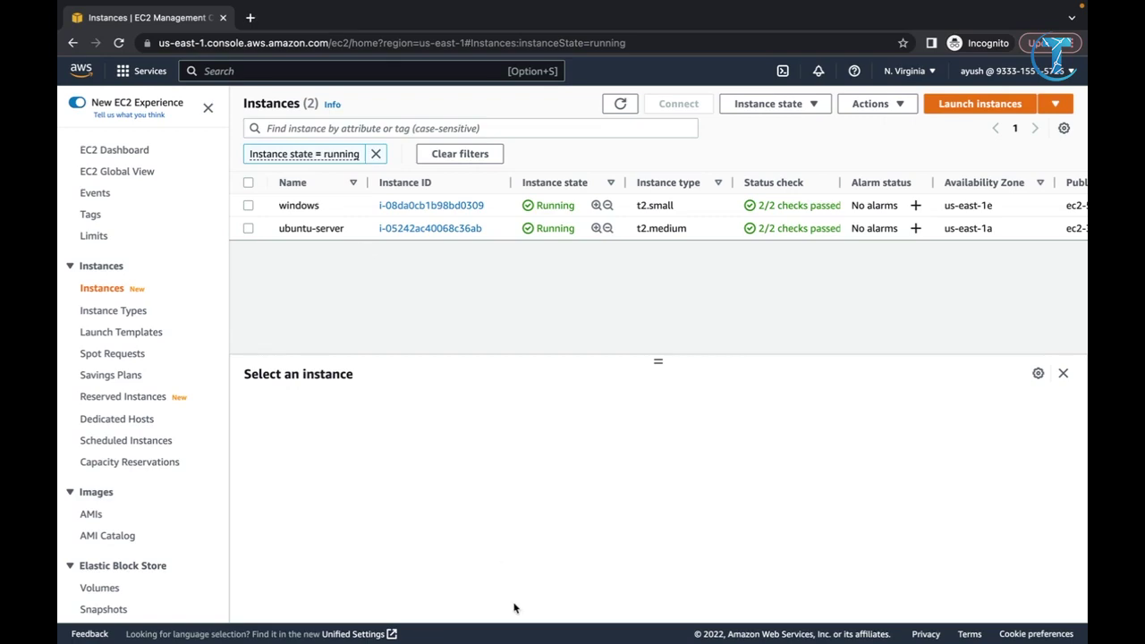
{"action": "left_click", "coordinate": [604, 622]}
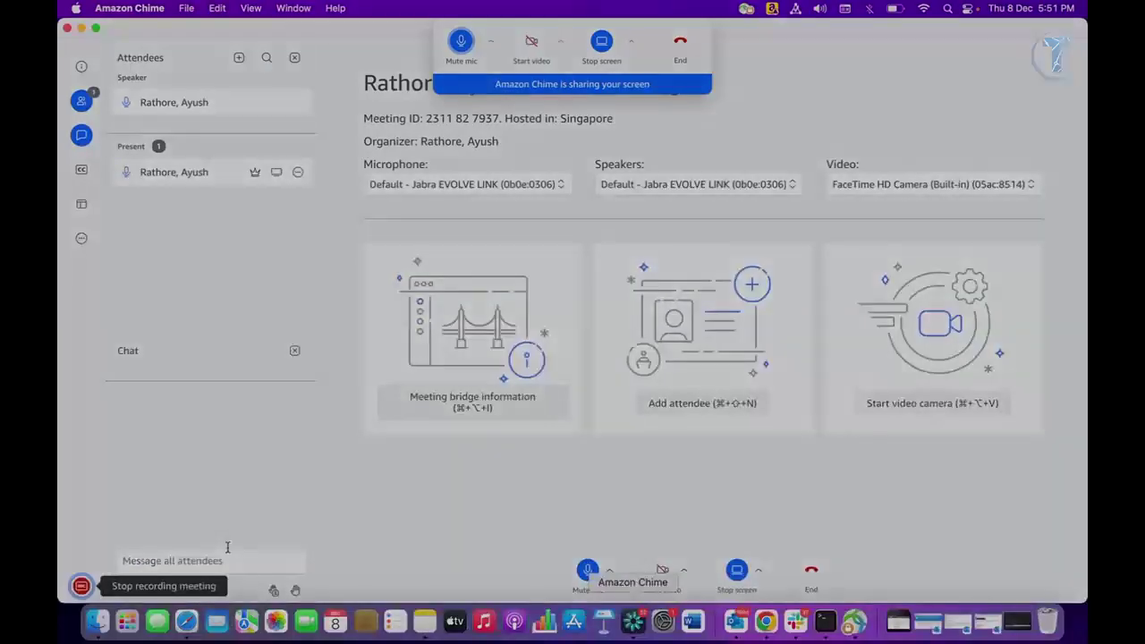